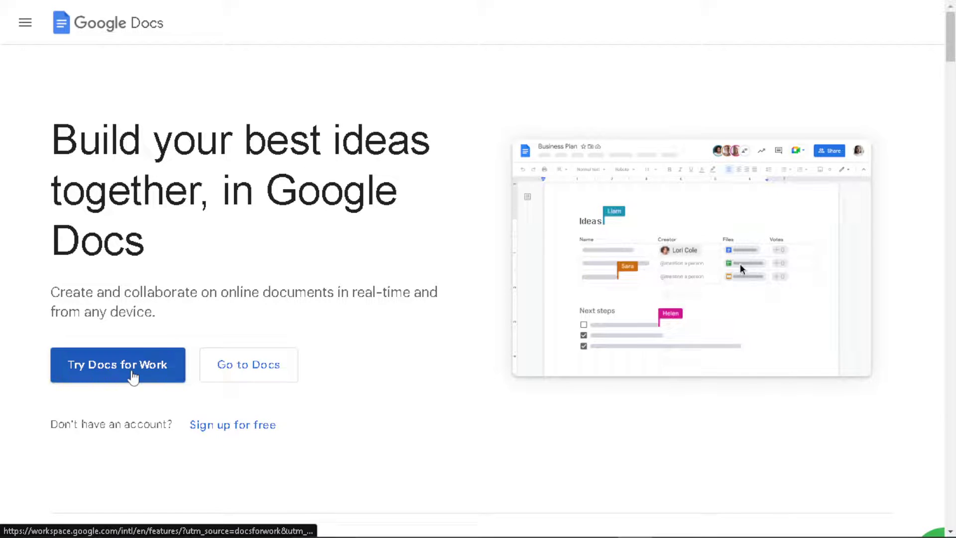
# Go to the Docs home page and scroll up to the Start a new document templates
pyautogui.click(214, 433)
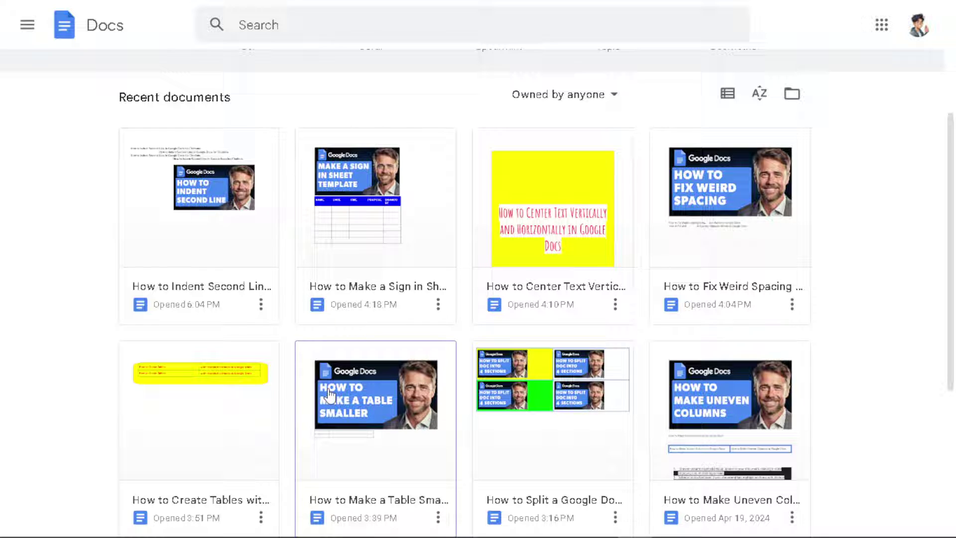
pyautogui.scroll(4, 334, 394)
# Create a blank document and rename it 'How to Make a Title Page on Google Docs'
pyautogui.click(174, 168)
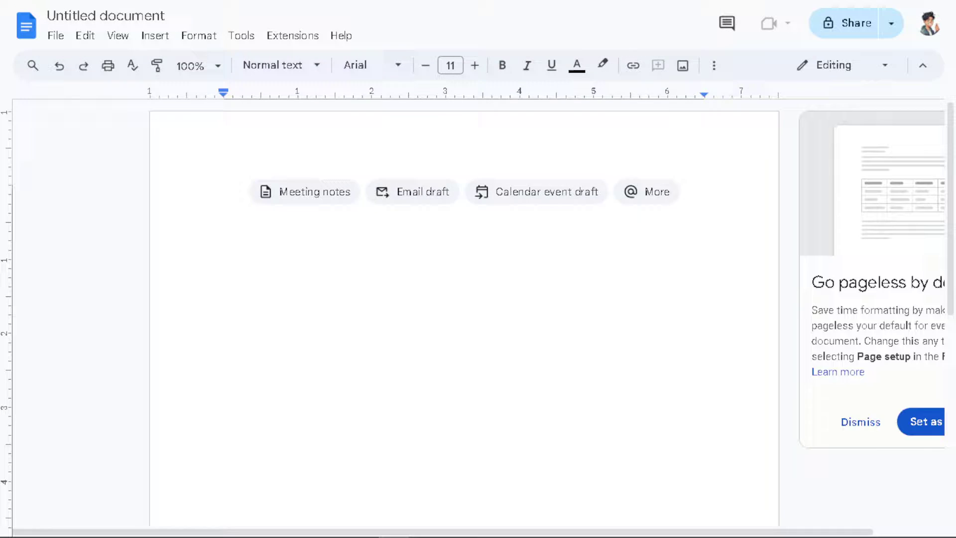
pyautogui.click(120, 15)
pyautogui.write('How to Make a Title Page on Google Docs')
pyautogui.click(150, 15)
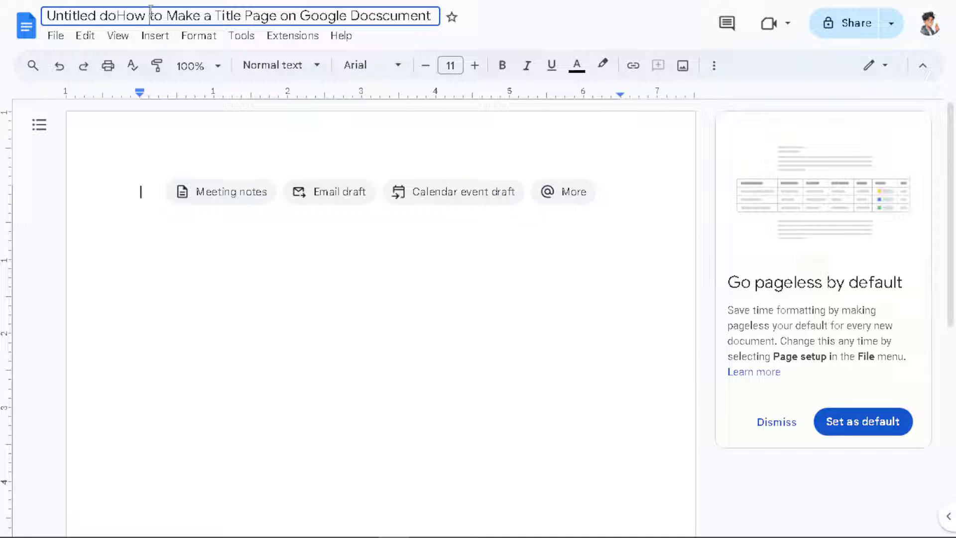
pyautogui.hotkey('ctrl', 'a')
pyautogui.write('How to Make a Title Page on Google Docs')
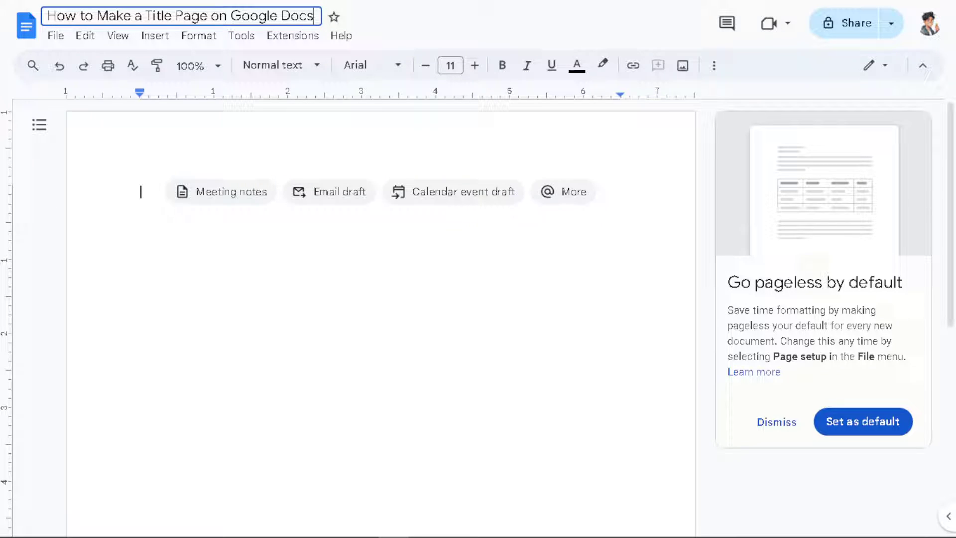
pyautogui.press('Return')
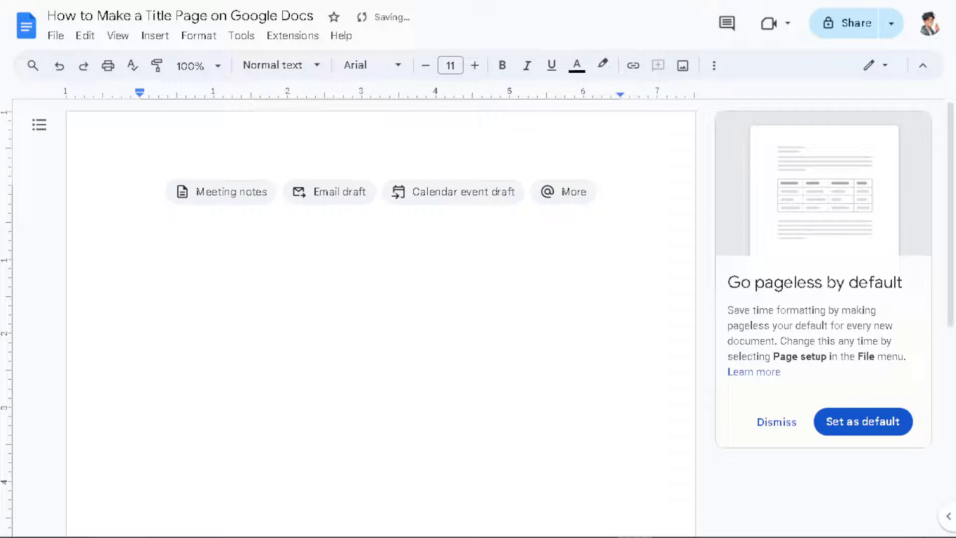
# Paste the title page thumbnail at the top and shrink it by its corner handle
pyautogui.hotkey('ctrl', 'v')
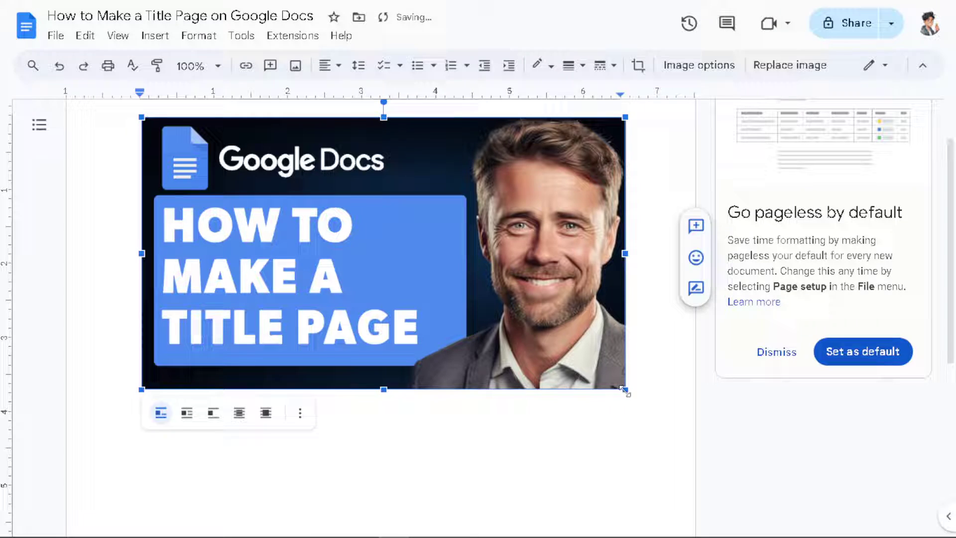
pyautogui.moveTo(625, 390); pyautogui.dragTo(459, 294)
pyautogui.click(502, 285)
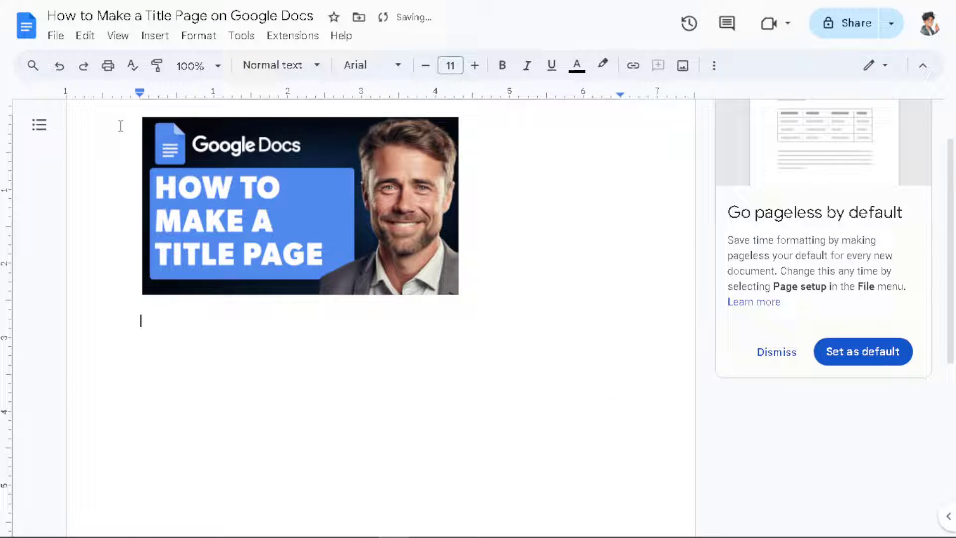
# Insert a one-cell table below the image, undo it, and bring up Insert > Table again
pyautogui.click(161, 39)
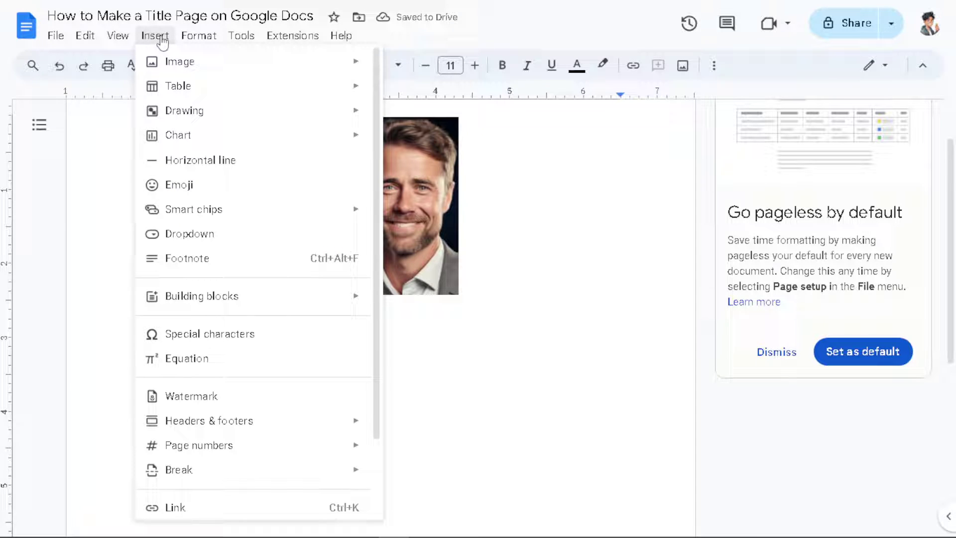
pyautogui.moveTo(177, 90)
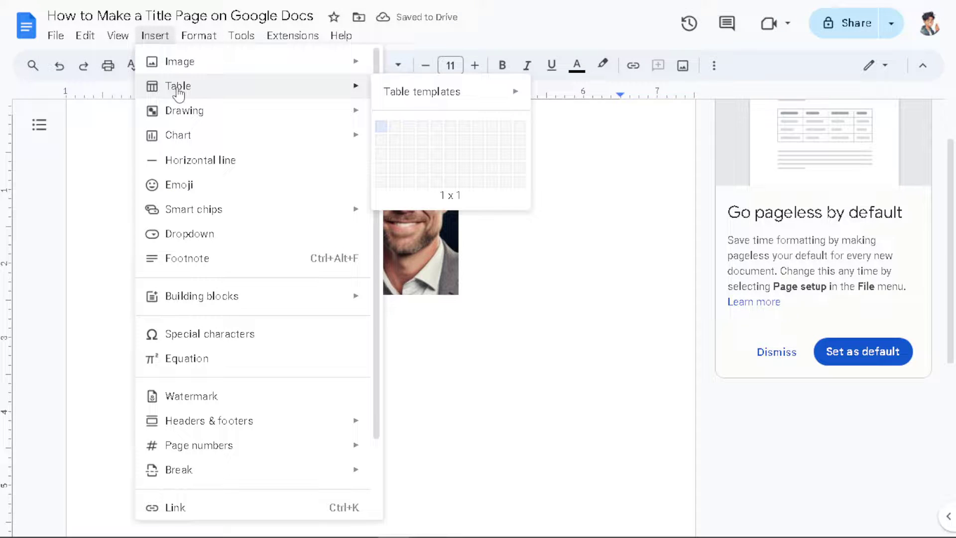
pyautogui.click(381, 131)
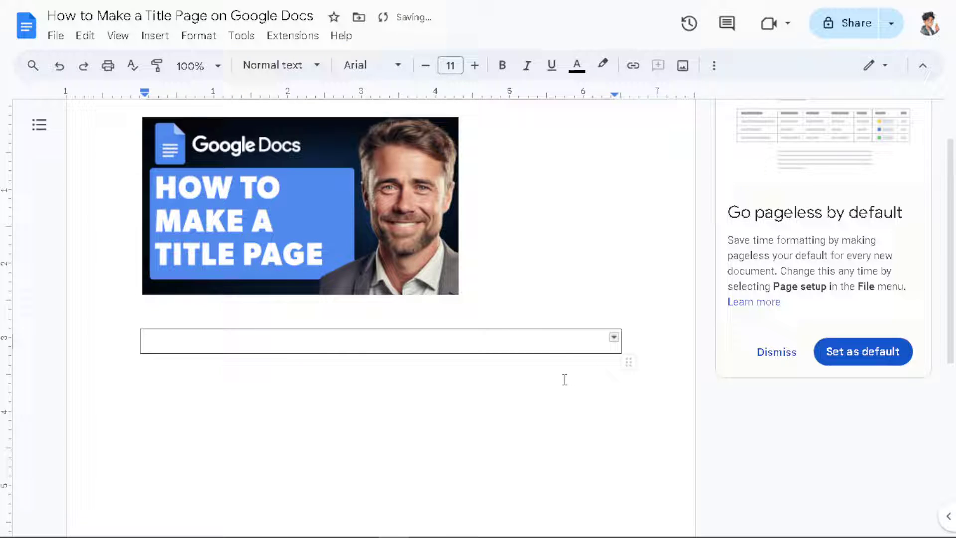
pyautogui.click(532, 384)
pyautogui.hotkey('ctrl', 'z')
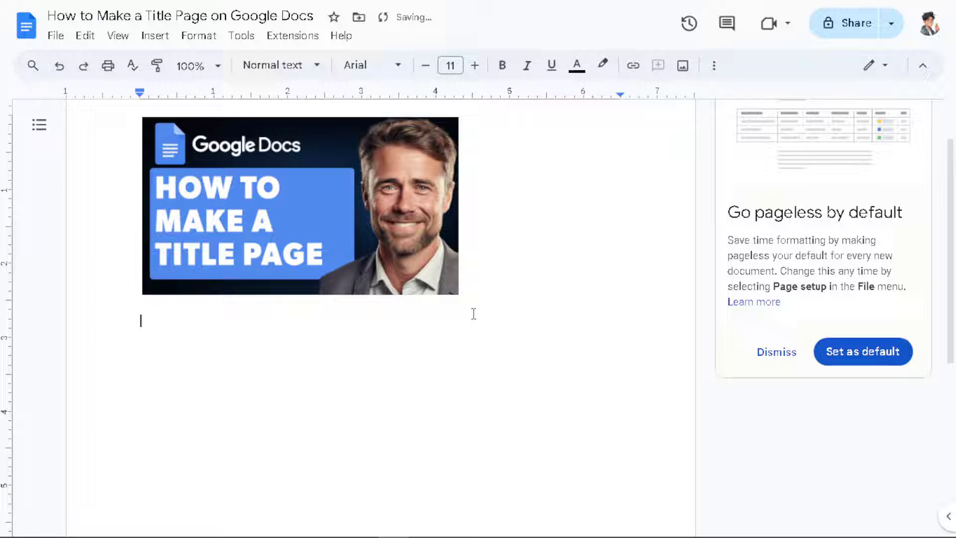
pyautogui.click(157, 36)
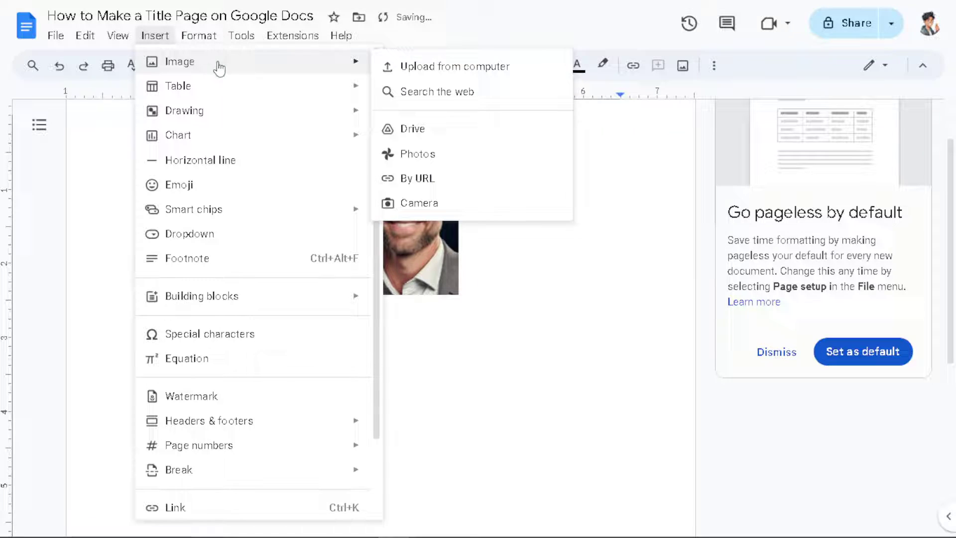
pyautogui.moveTo(213, 94)
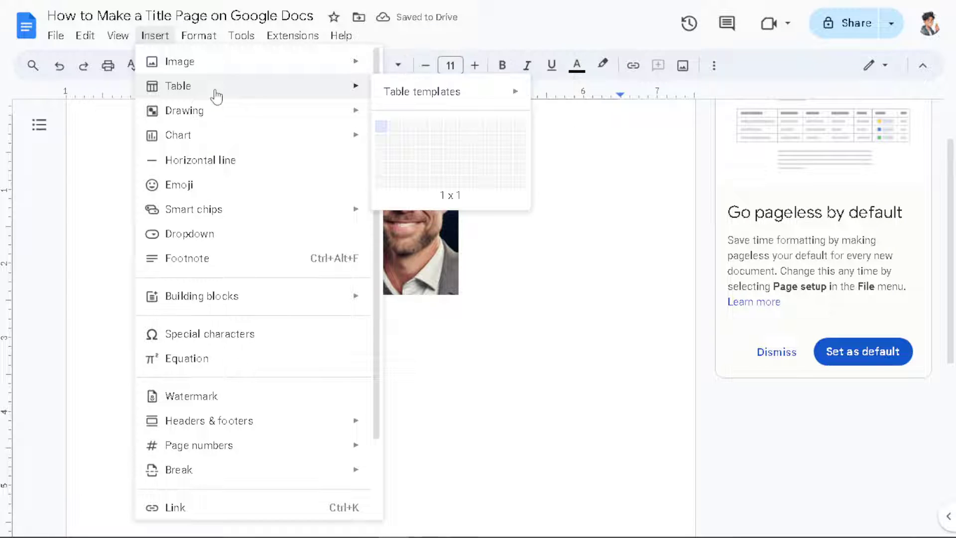
# Insert a 1×2 table holding 'How to Make a Title' above 'Page on Google Docs'
pyautogui.click(381, 139)
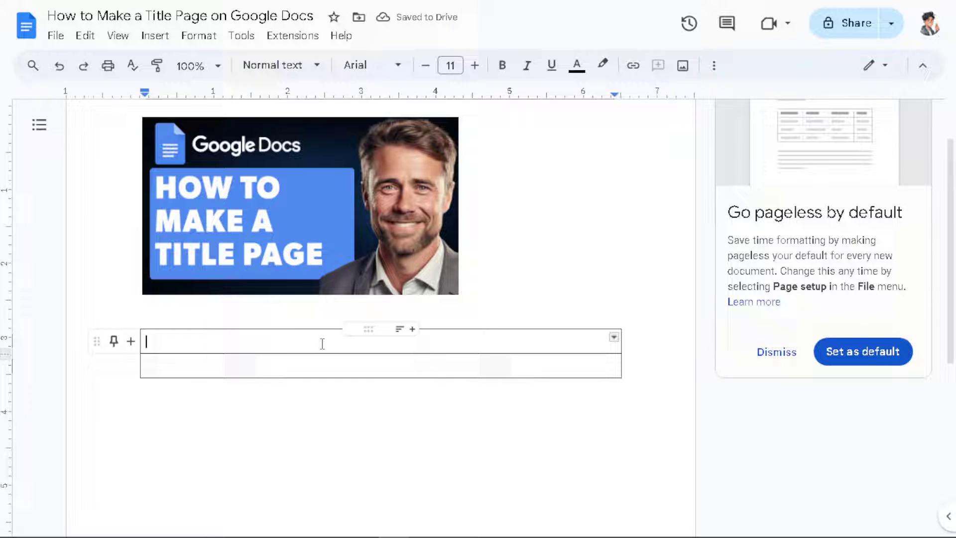
pyautogui.write('How to Make a Title Page on Google Docs')
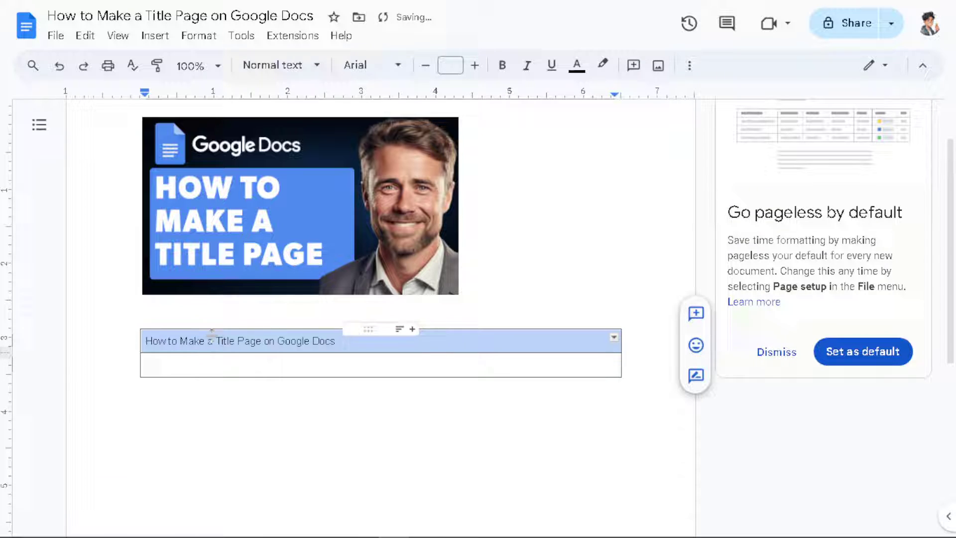
pyautogui.moveTo(264, 341); pyautogui.dragTo(358, 343)
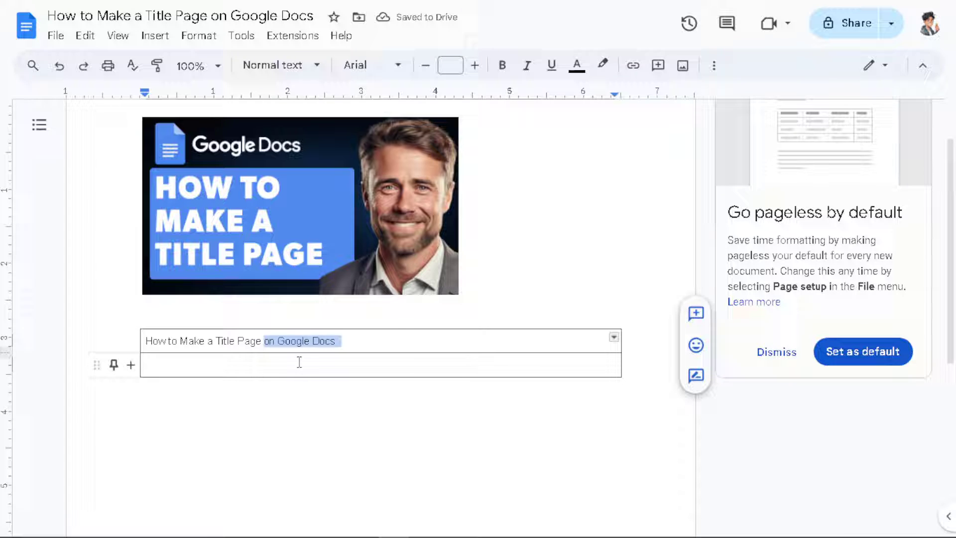
pyautogui.moveTo(238, 341); pyautogui.dragTo(341, 360)
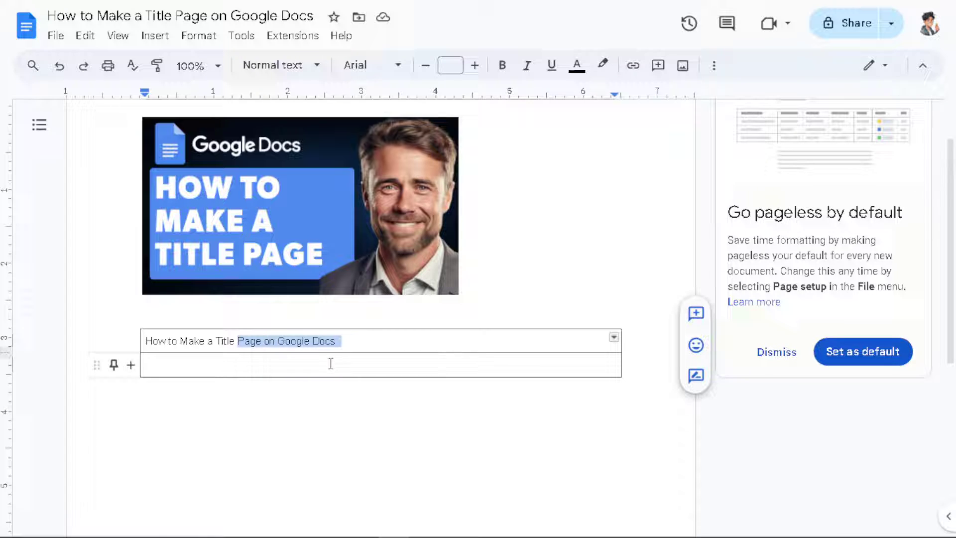
pyautogui.hotkey('ctrl', 'x')
pyautogui.click(331, 363)
pyautogui.hotkey('ctrl', 'v')
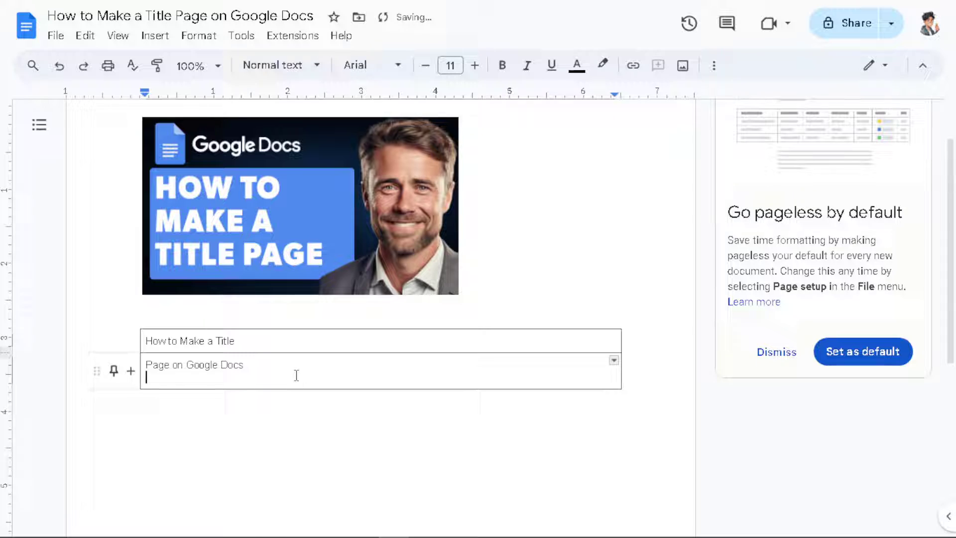
# Select the text in both table cells
pyautogui.click(267, 363)
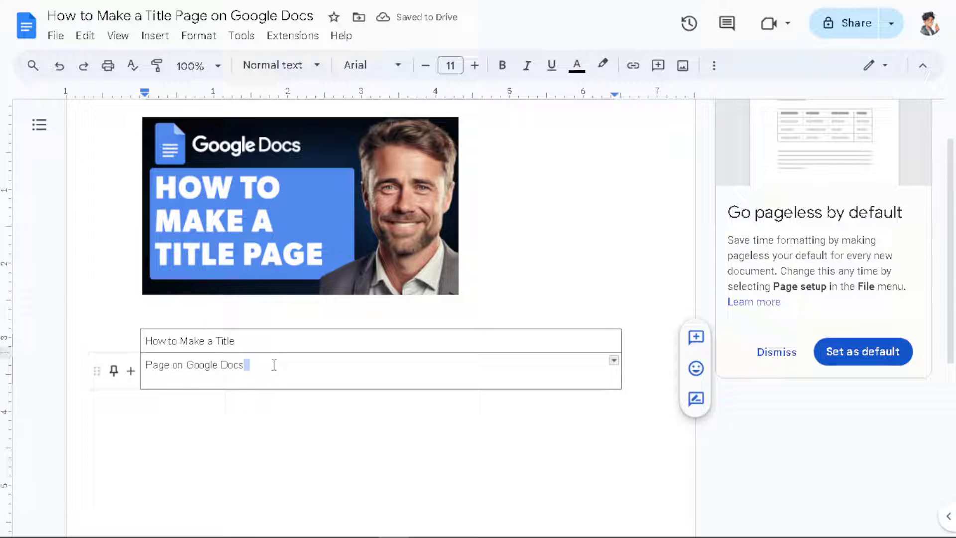
pyautogui.moveTo(281, 364); pyautogui.dragTo(114, 340)
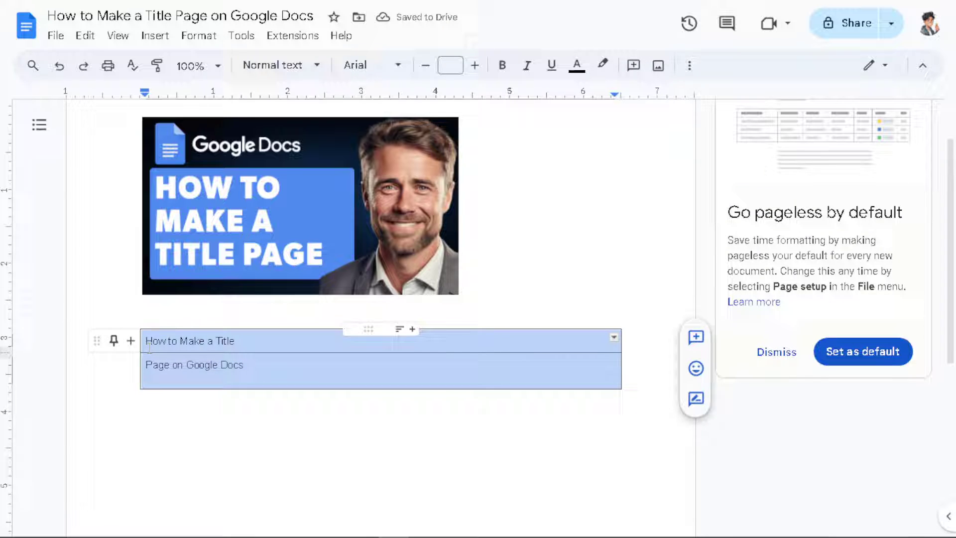
pyautogui.click(244, 372)
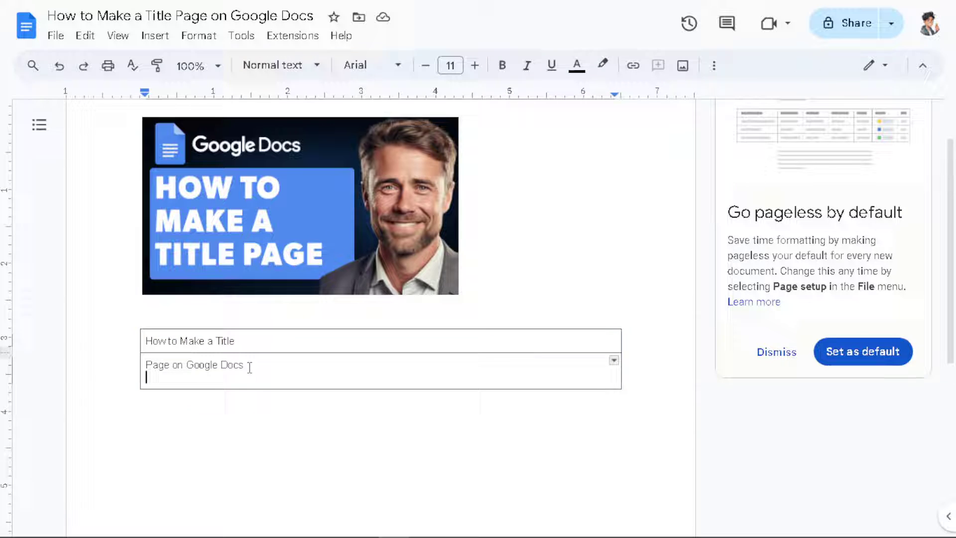
pyautogui.moveTo(250, 367); pyautogui.dragTo(128, 343)
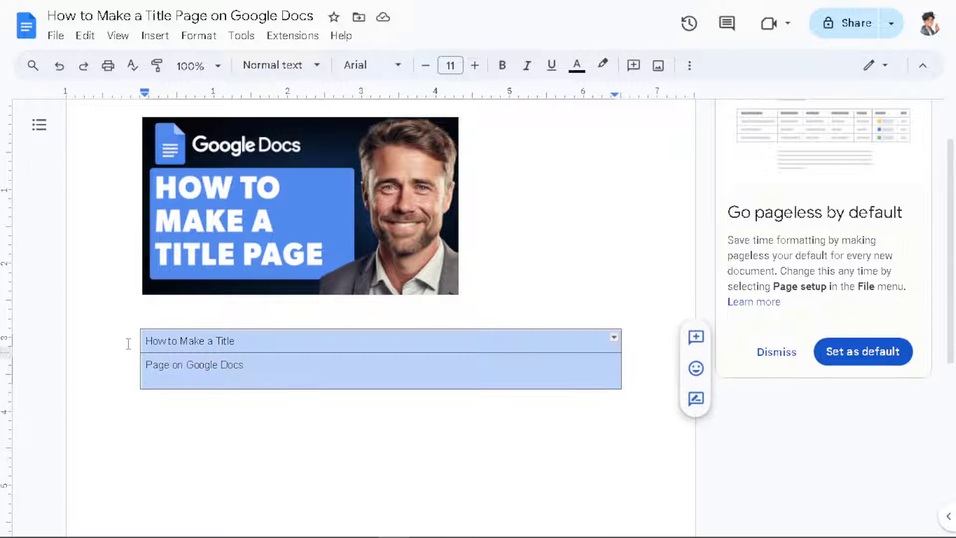
# Center the title text in both table cells
pyautogui.click(690, 66)
pyautogui.click(287, 97)
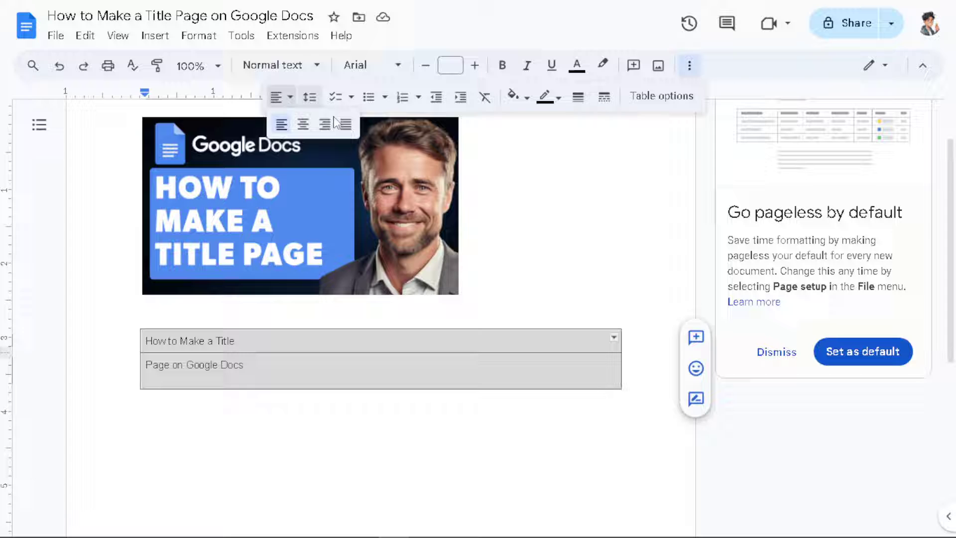
pyautogui.click(303, 126)
# Make the two-line title bold and blue
pyautogui.moveTo(448, 367); pyautogui.dragTo(349, 341)
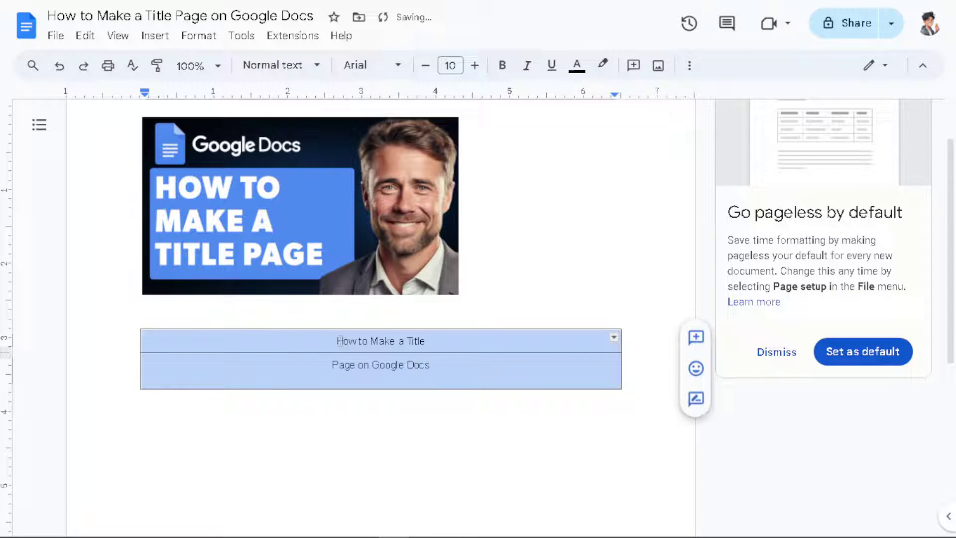
pyautogui.click(502, 65)
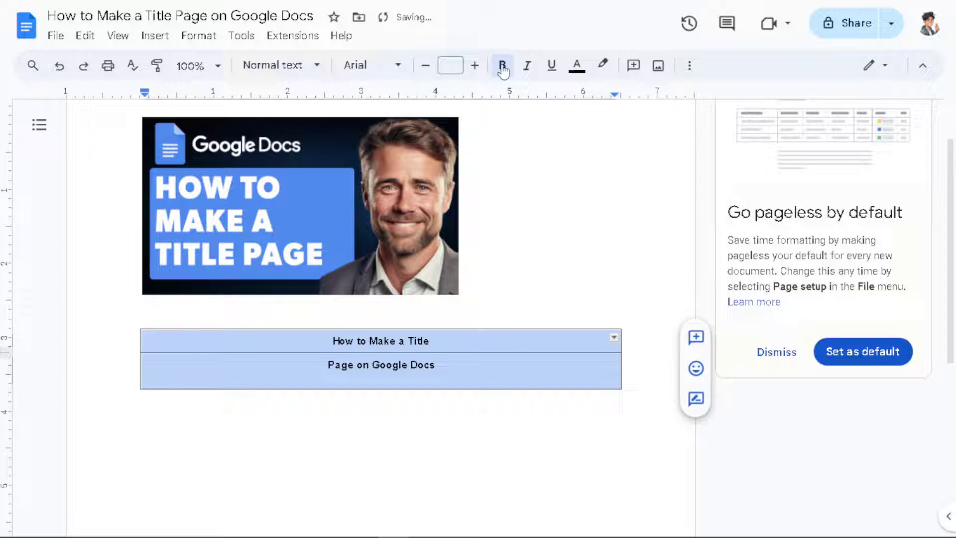
pyautogui.click(577, 65)
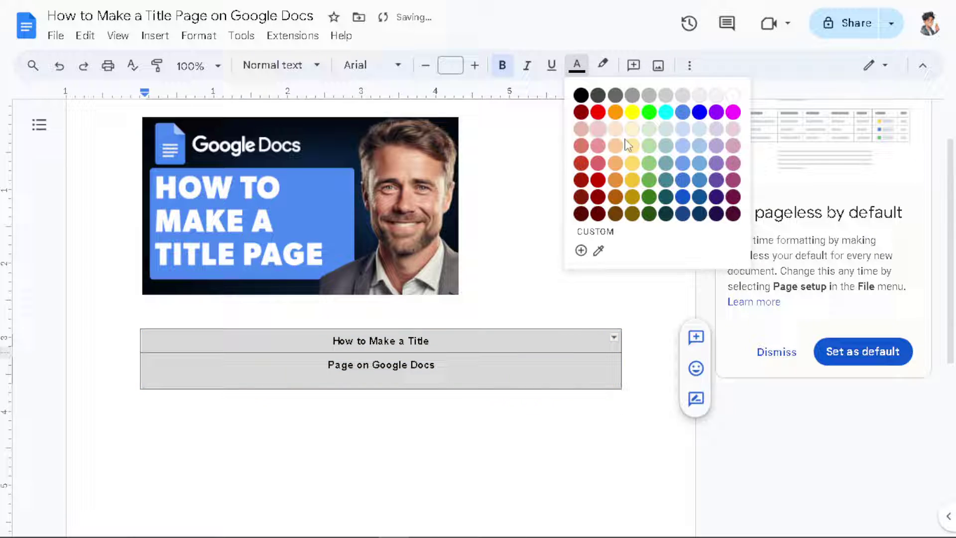
pyautogui.click(684, 112)
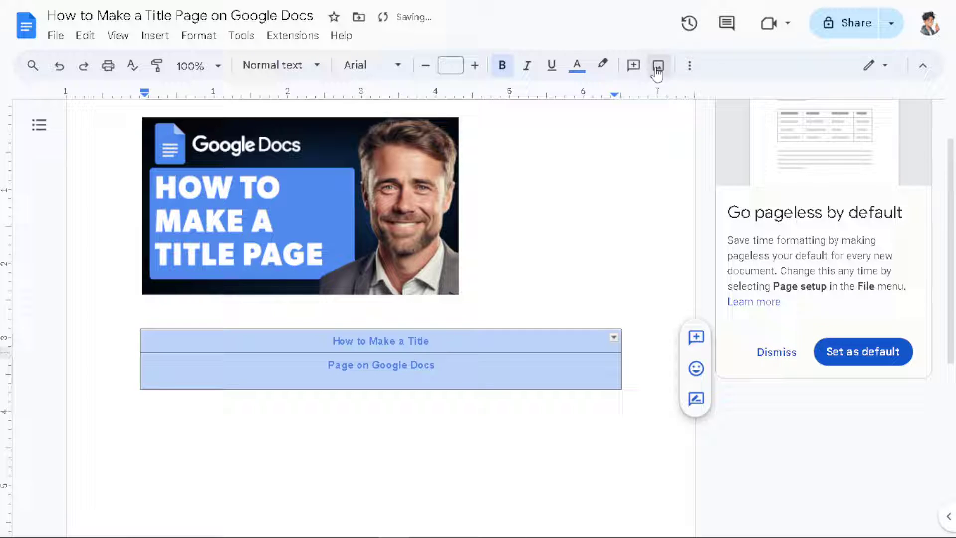
# Highlight the title in cyan, replacing an initial yellow highlight
pyautogui.click(607, 68)
pyautogui.click(657, 137)
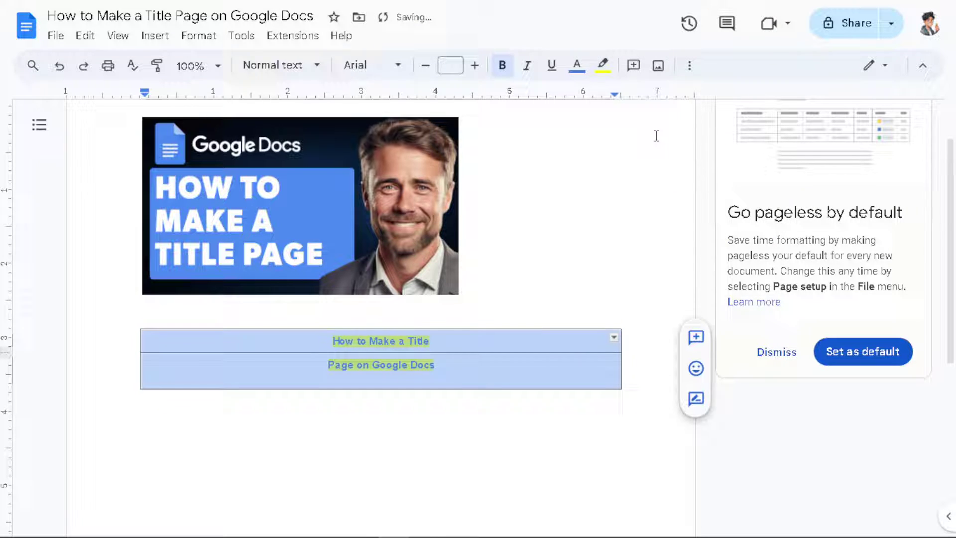
pyautogui.click(689, 68)
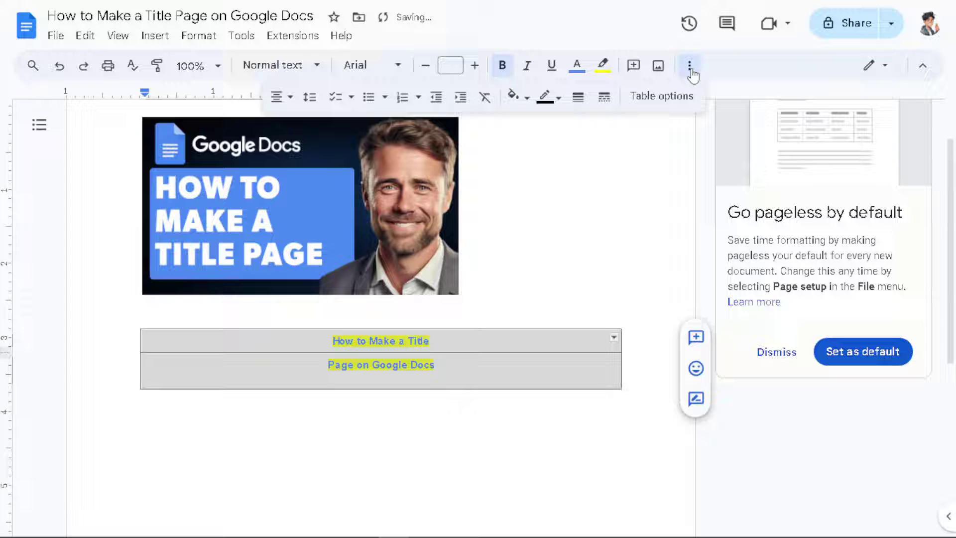
pyautogui.click(603, 67)
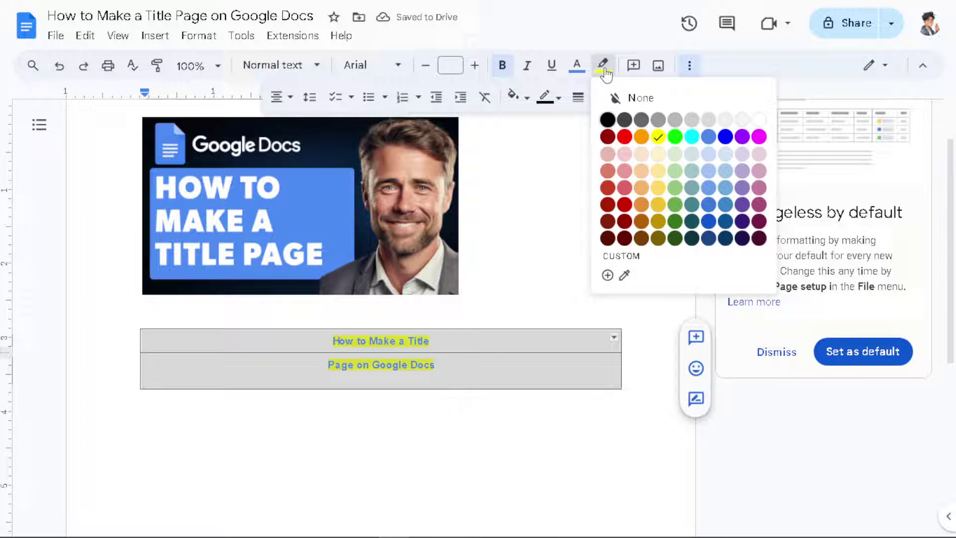
pyautogui.click(693, 137)
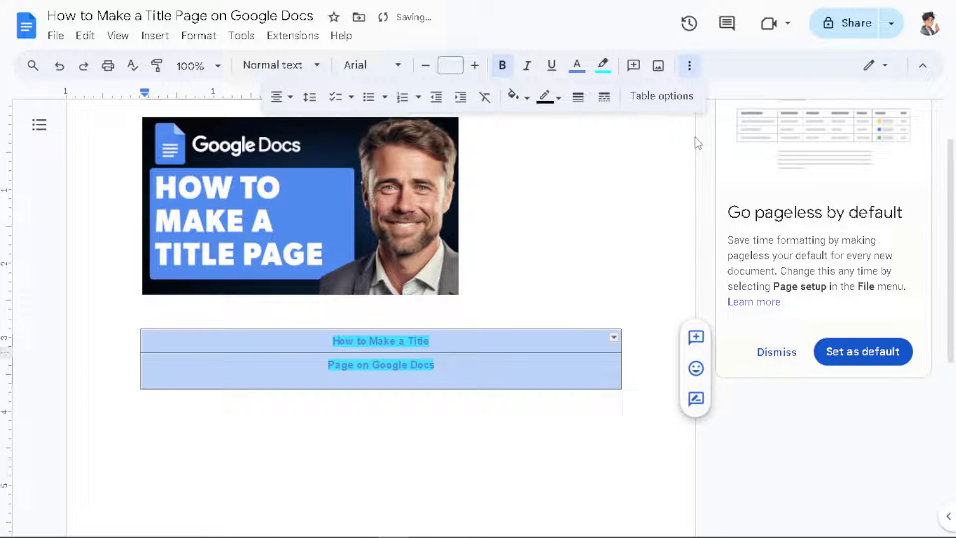
pyautogui.click(542, 248)
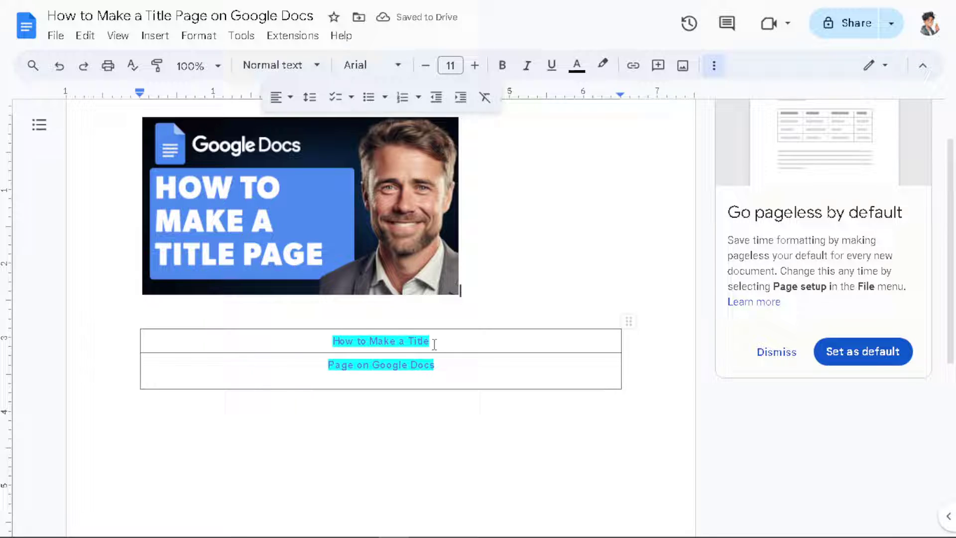
pyautogui.click(455, 364)
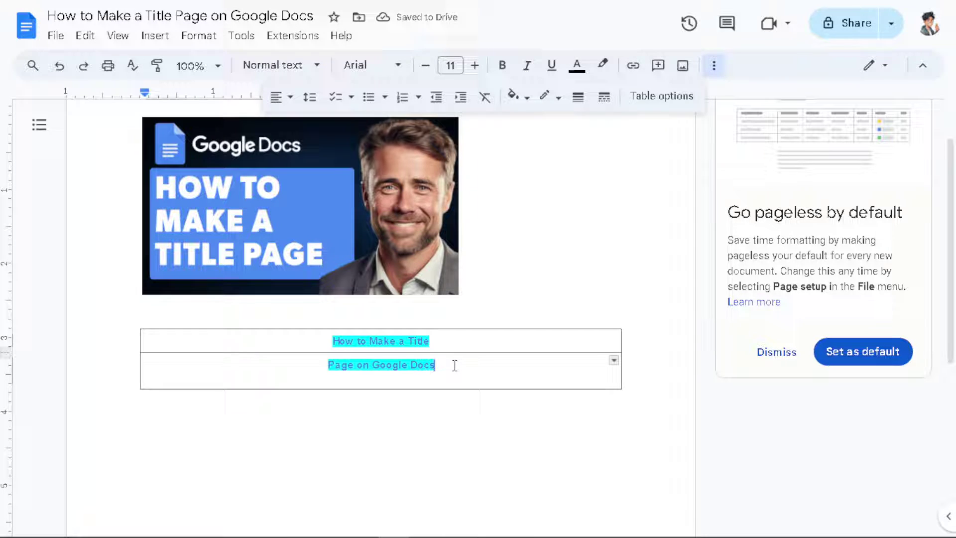
# In Table properties, set Cell vertical alignment to Middle for both title cells
pyautogui.click(192, 36)
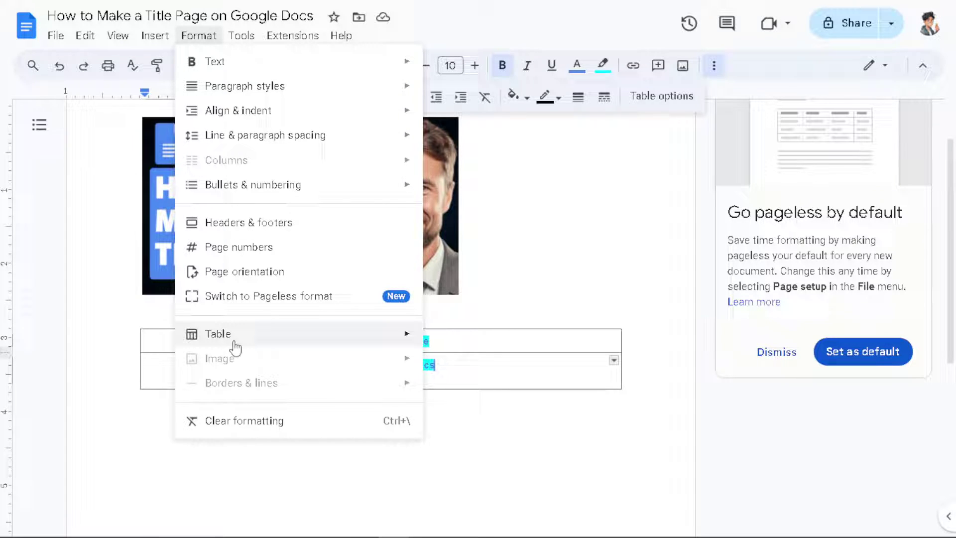
pyautogui.moveTo(242, 337)
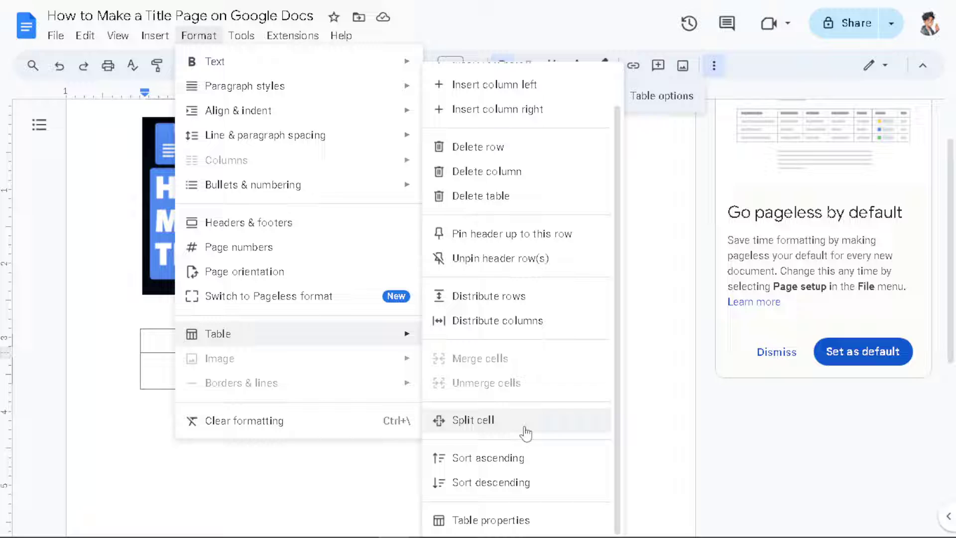
pyautogui.click(480, 517)
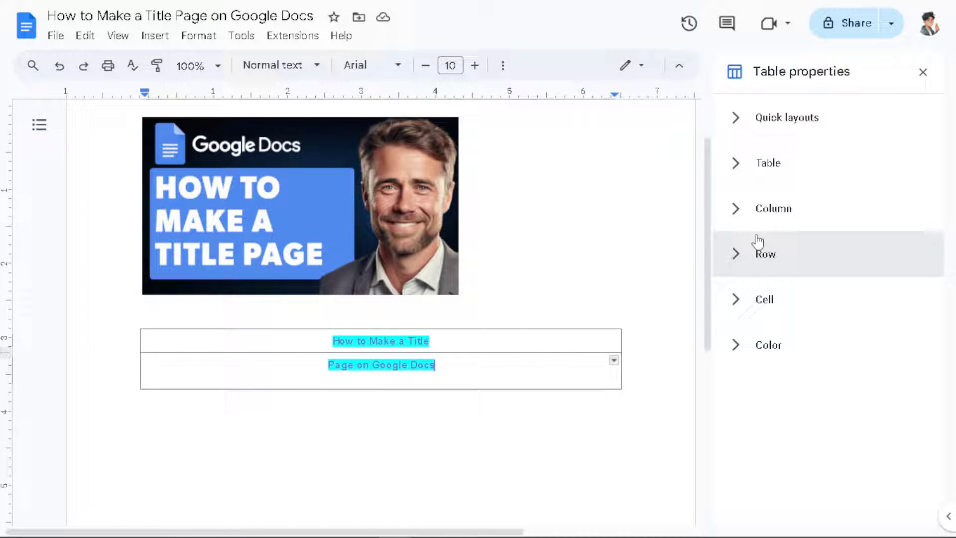
pyautogui.click(741, 301)
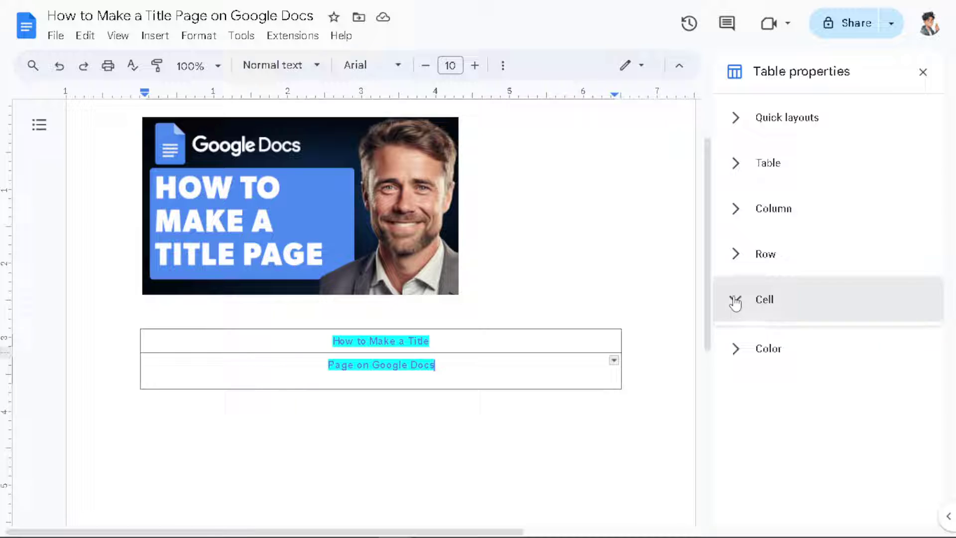
pyautogui.click(809, 374)
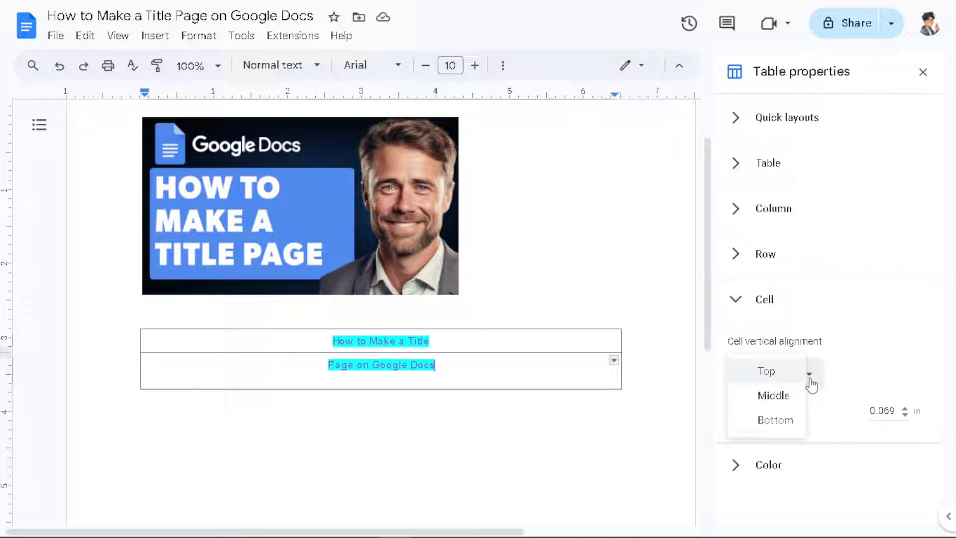
pyautogui.click(786, 395)
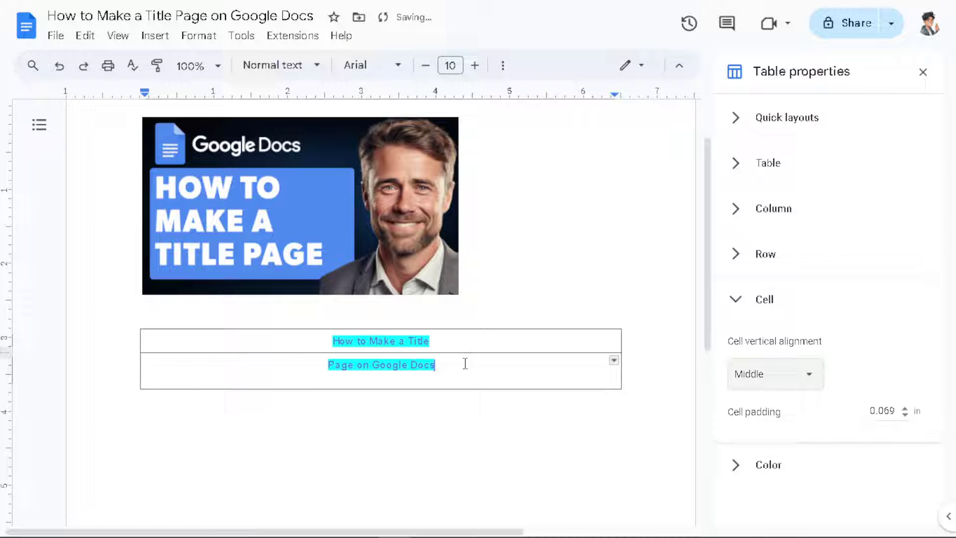
pyautogui.moveTo(465, 363); pyautogui.dragTo(318, 342)
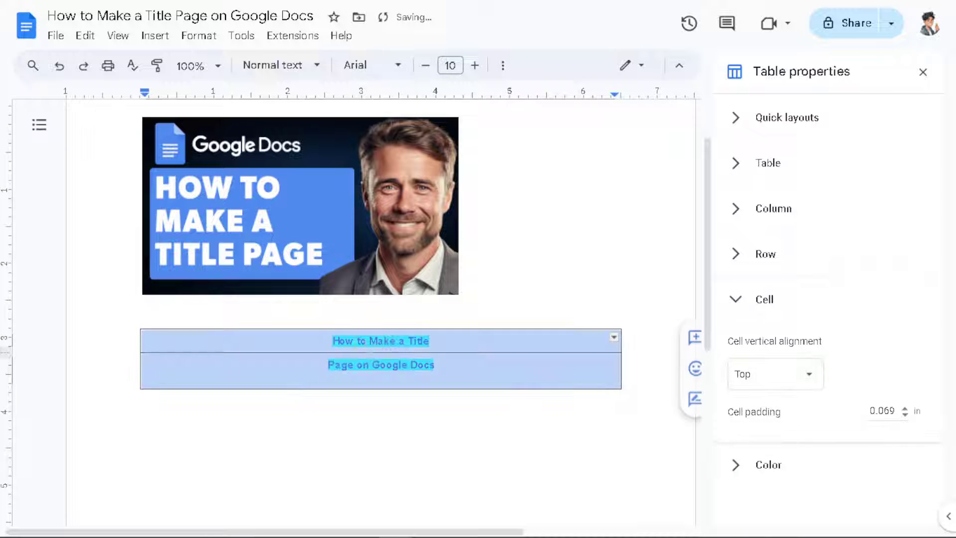
pyautogui.click(815, 382)
pyautogui.click(786, 397)
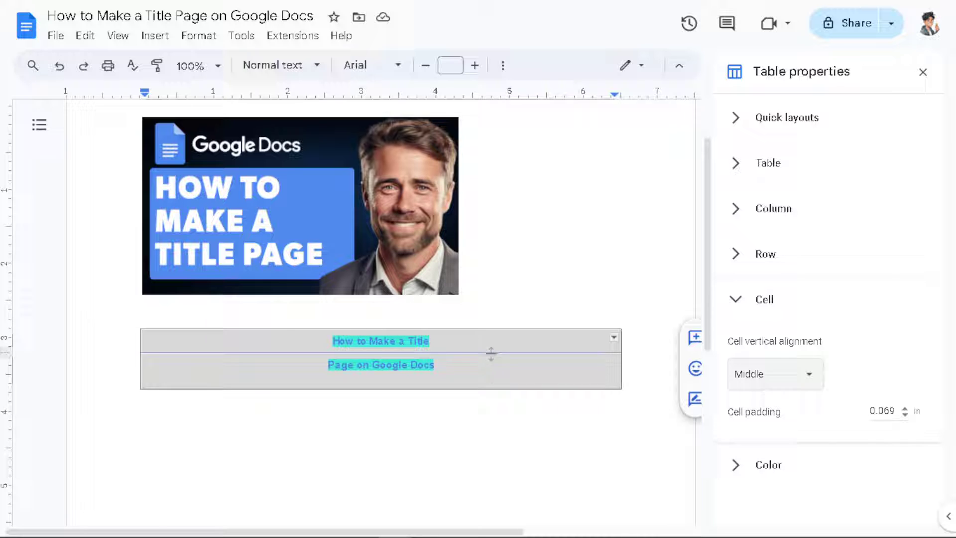
# Drag the table's row borders down to make both title rows much taller
pyautogui.moveTo(491, 353); pyautogui.dragTo(489, 422)
pyautogui.scroll(-4, 465, 393)
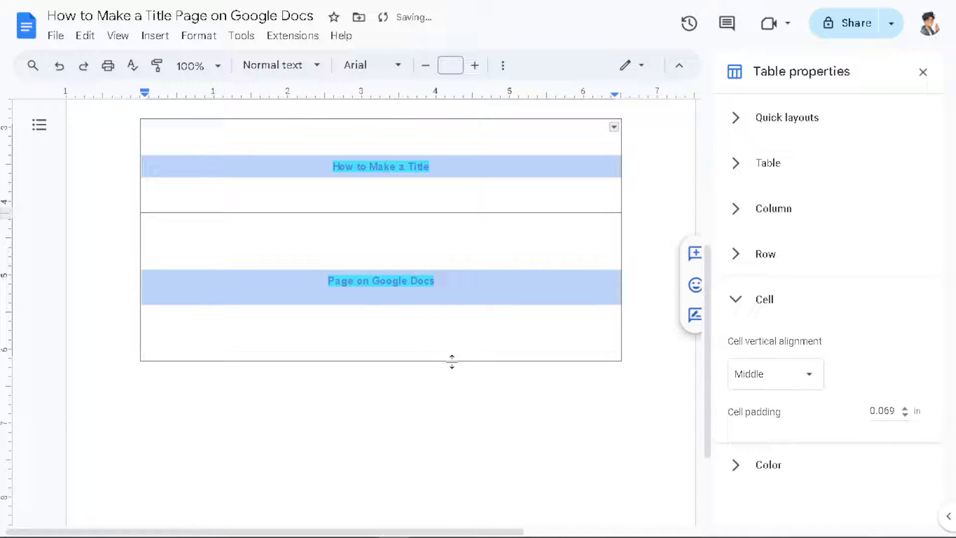
pyautogui.moveTo(450, 361); pyautogui.dragTo(451, 447)
pyautogui.scroll(3, 451, 421)
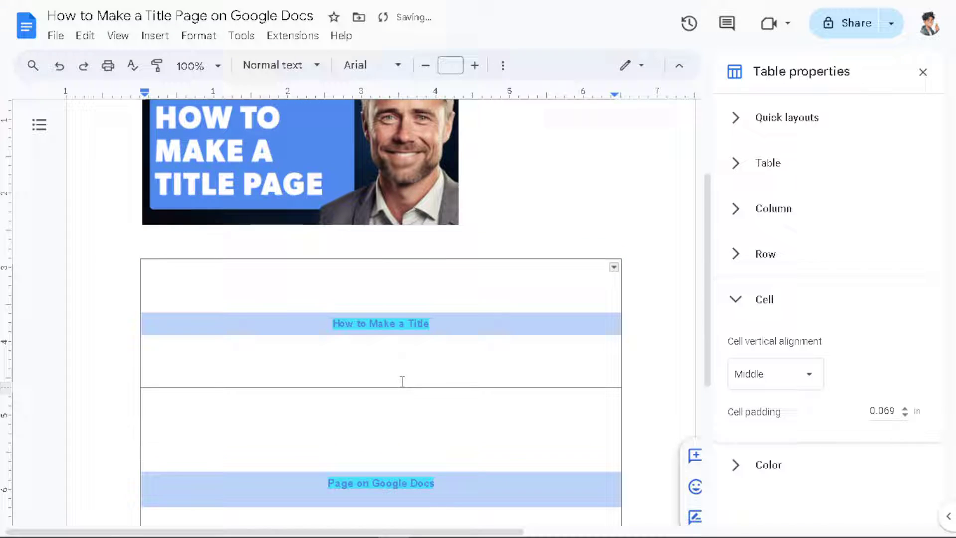
pyautogui.moveTo(398, 387); pyautogui.dragTo(378, 376)
pyautogui.scroll(-4, 372, 325)
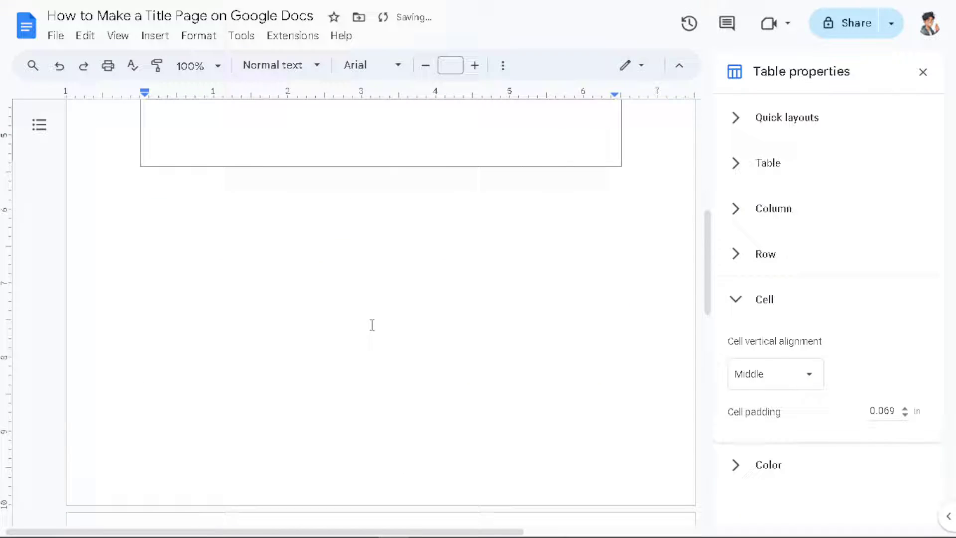
pyautogui.scroll(4, 372, 324)
pyautogui.scroll(-4, 374, 326)
pyautogui.scroll(4, 374, 326)
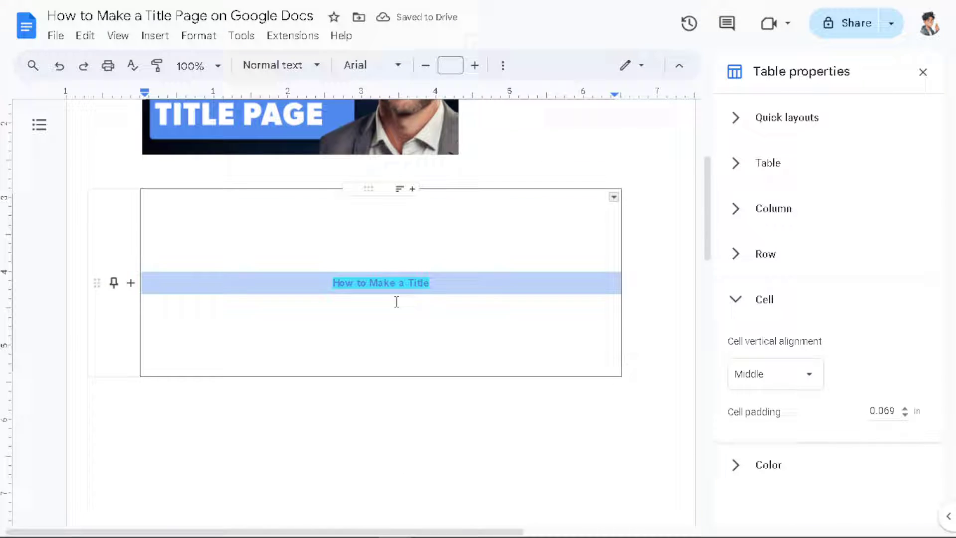
# Pull the table's bottom edge back up slightly and select the thumbnail image
pyautogui.moveTo(390, 374); pyautogui.dragTo(393, 335)
pyautogui.scroll(-4, 378, 378)
pyautogui.scroll(5, 377, 421)
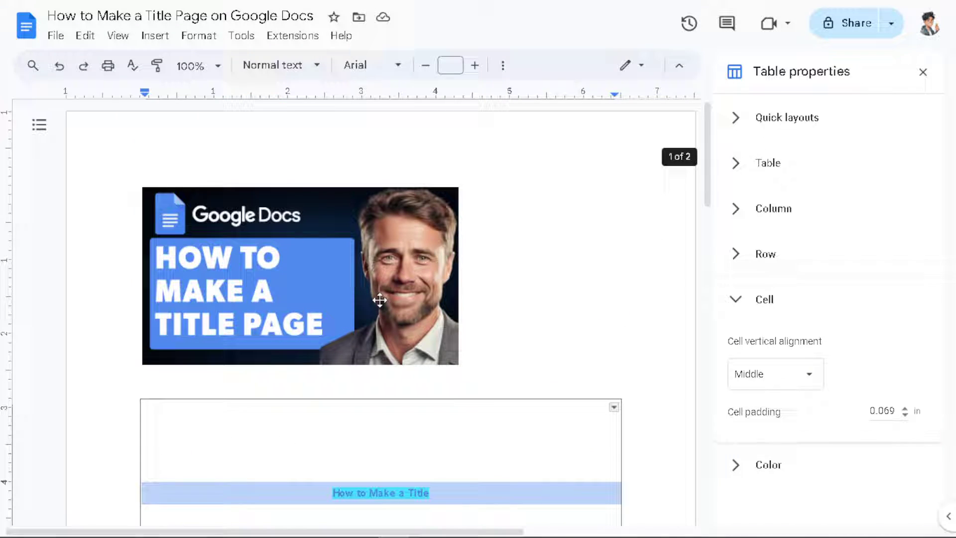
pyautogui.click(380, 297)
# Shrink the thumbnail and shorten the 'Page on Google Docs' row to match the top row
pyautogui.moveTo(458, 365); pyautogui.dragTo(386, 297)
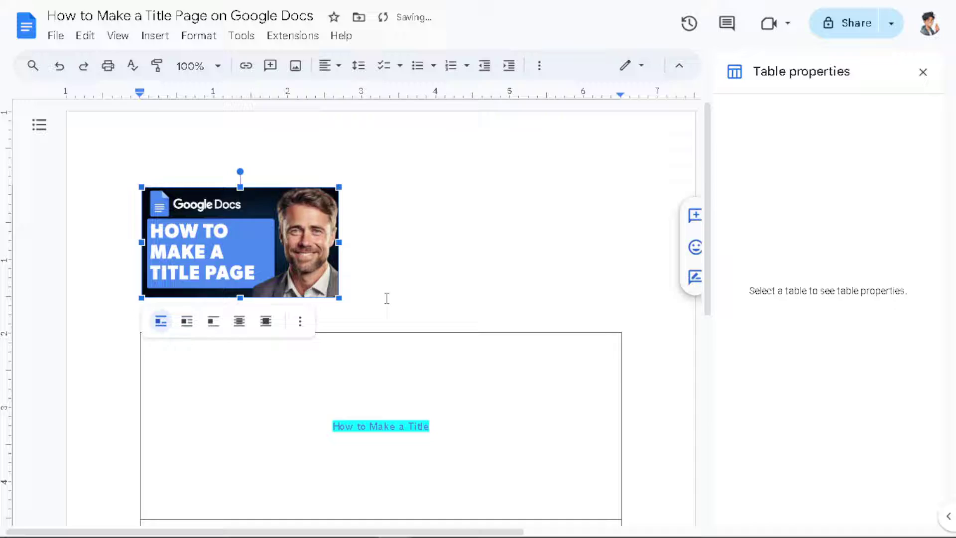
pyautogui.scroll(-8, 386, 298)
pyautogui.click(430, 274)
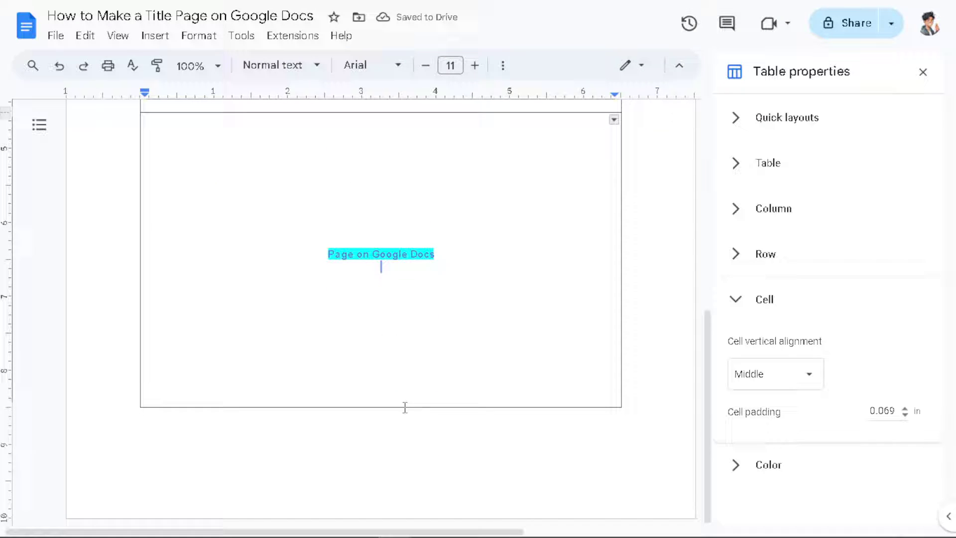
pyautogui.moveTo(404, 407); pyautogui.dragTo(387, 280)
pyautogui.scroll(5, 387, 281)
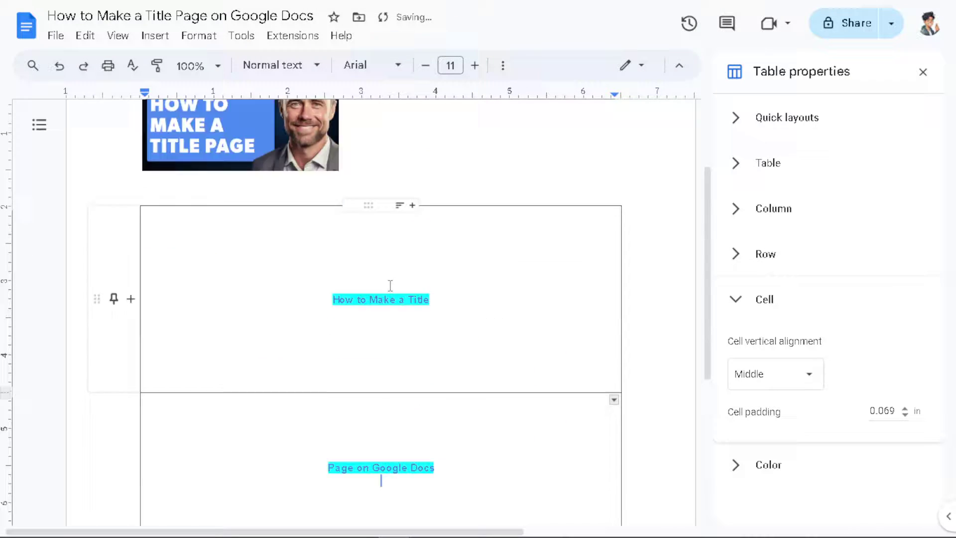
pyautogui.scroll(-1, 389, 283)
pyautogui.click(549, 248)
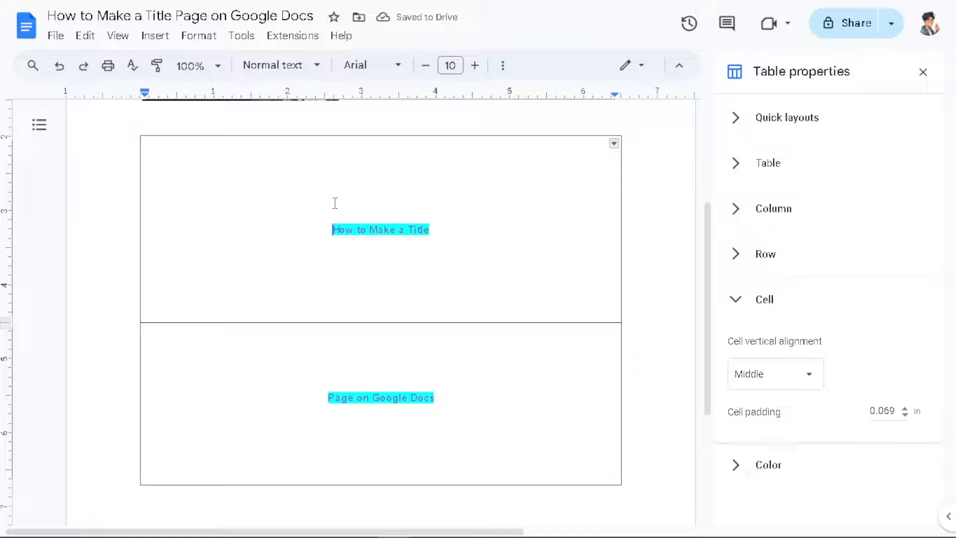
# Set both title cells' vertical alignment to Middle after briefly trying Top
pyautogui.moveTo(412, 234); pyautogui.dragTo(497, 421)
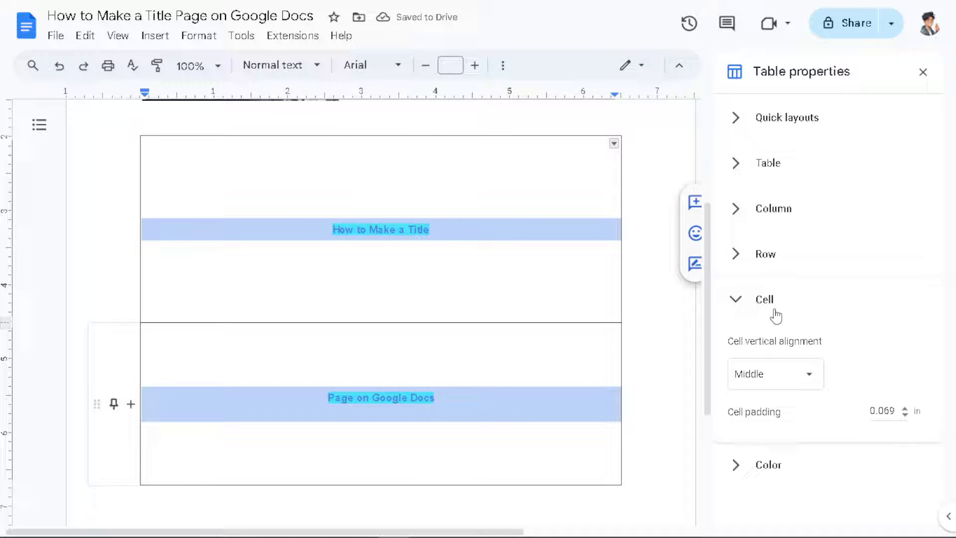
pyautogui.click(815, 371)
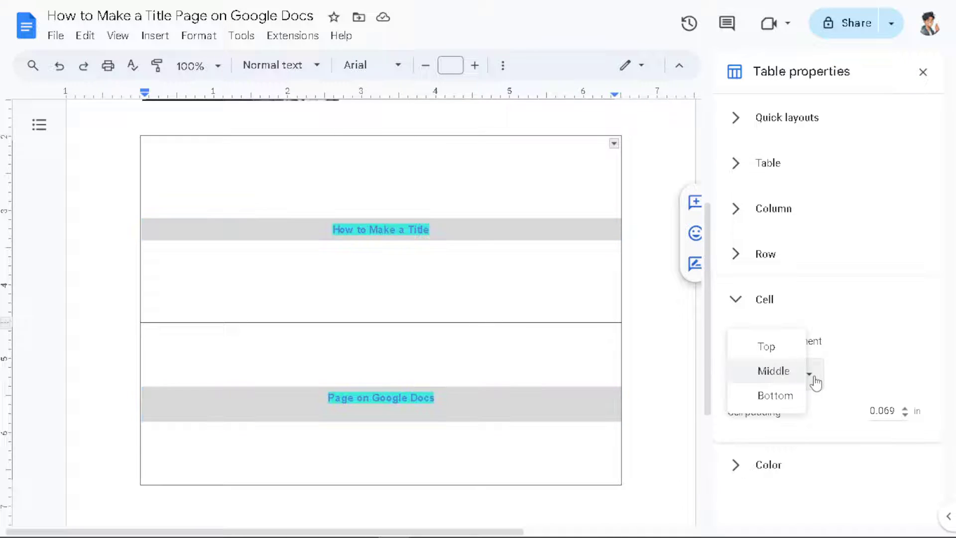
pyautogui.click(785, 352)
pyautogui.click(803, 373)
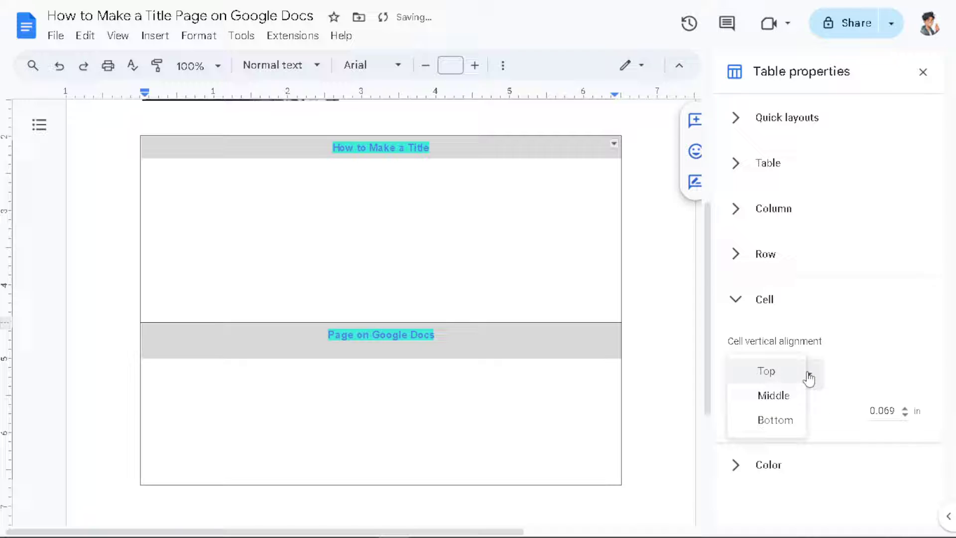
pyautogui.click(786, 396)
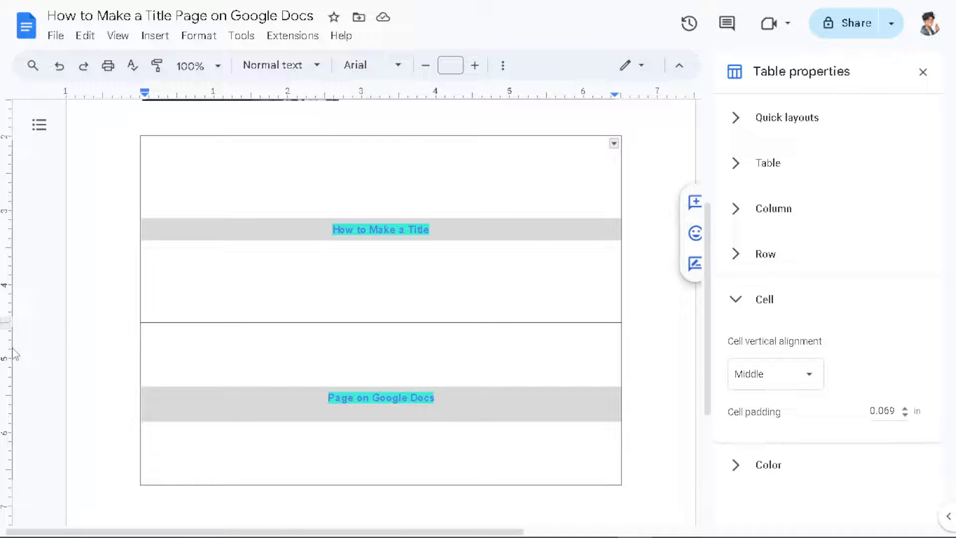
pyautogui.click(614, 144)
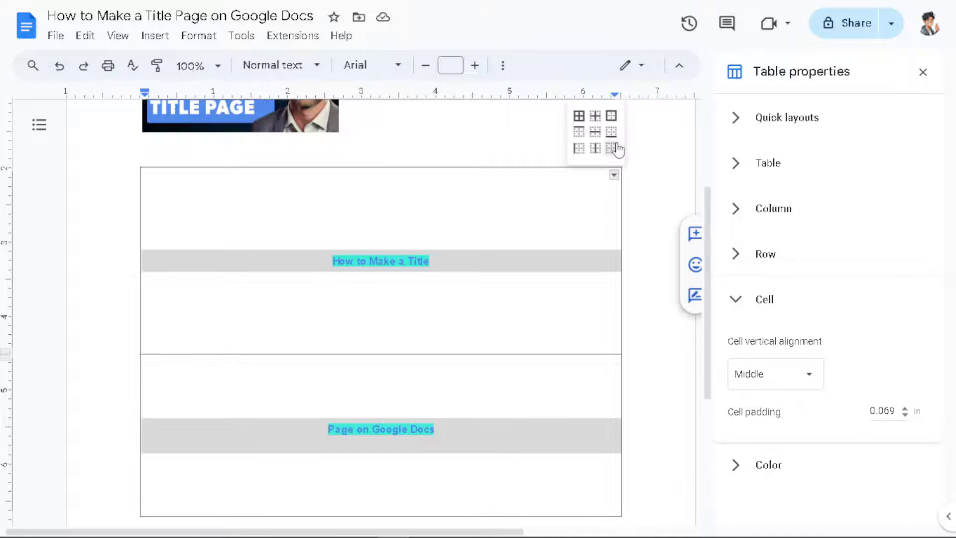
pyautogui.click(589, 117)
# Select the text in both title cells of the table
pyautogui.click(584, 188)
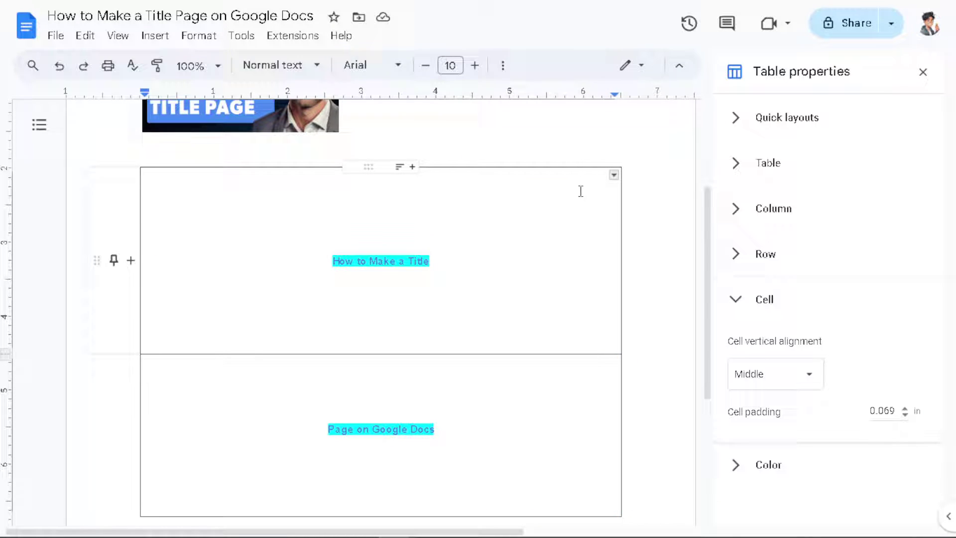
pyautogui.click(587, 167)
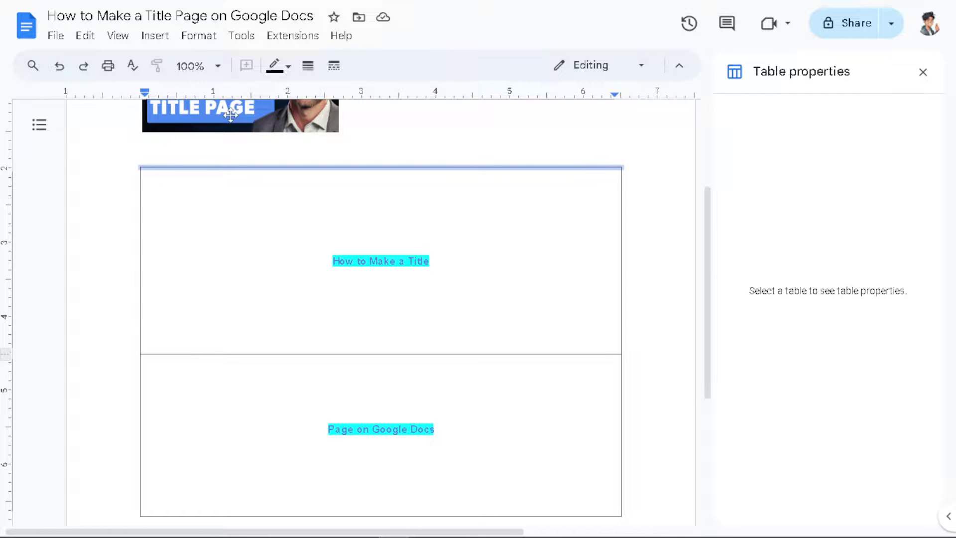
pyautogui.click(199, 39)
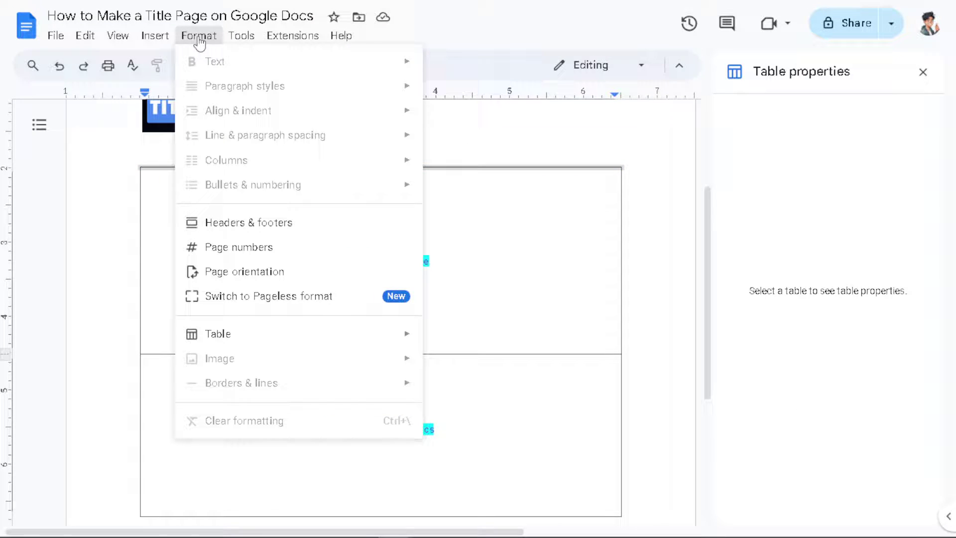
pyautogui.moveTo(341, 334)
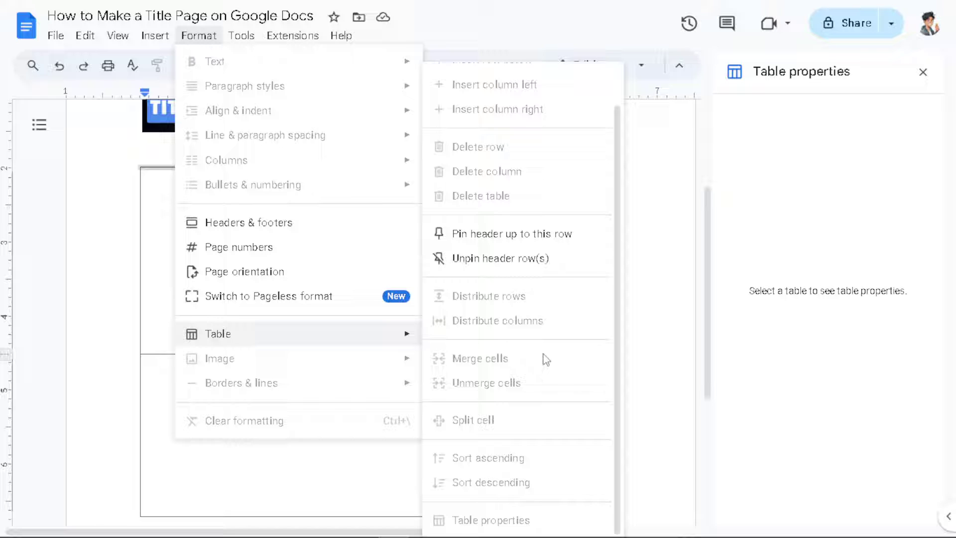
pyautogui.click(374, 369)
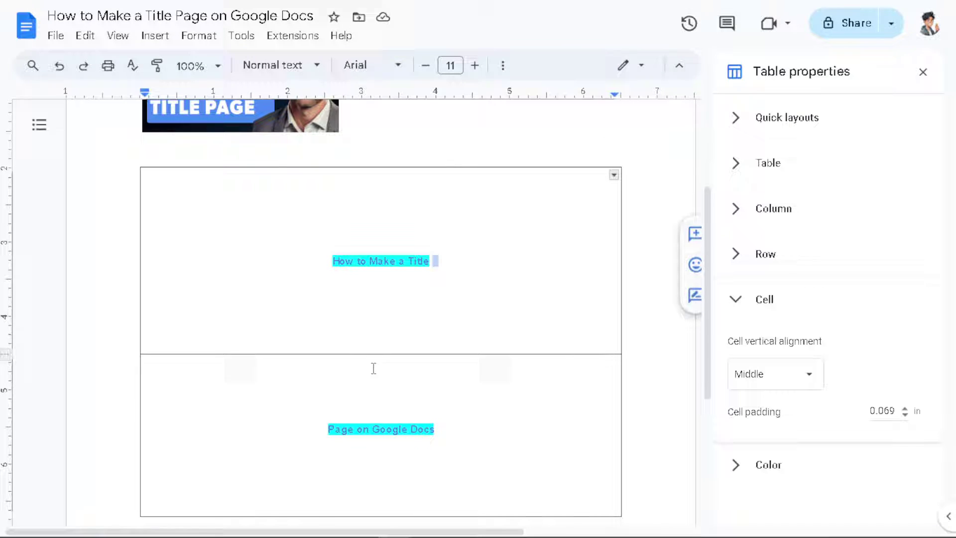
pyautogui.moveTo(443, 416); pyautogui.dragTo(354, 277)
# In Table properties, set the table border colour to white and width to 0 pt
pyautogui.click(199, 36)
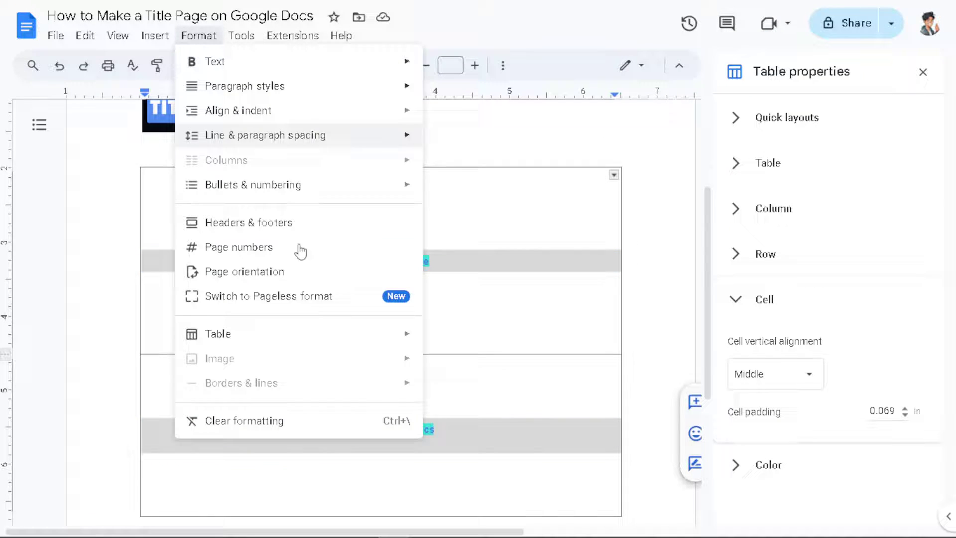
pyautogui.moveTo(316, 337)
pyautogui.click(508, 517)
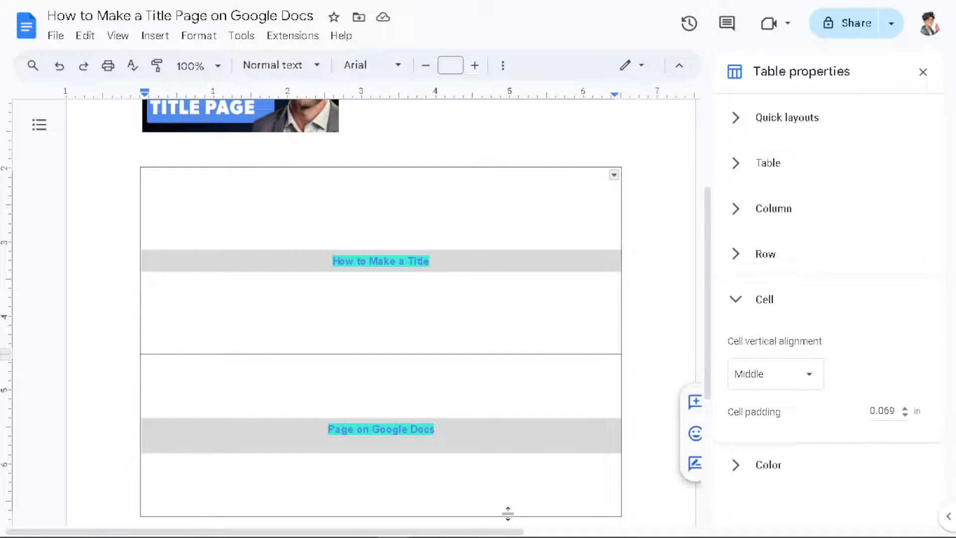
pyautogui.click(744, 168)
pyautogui.scroll(-4, 777, 259)
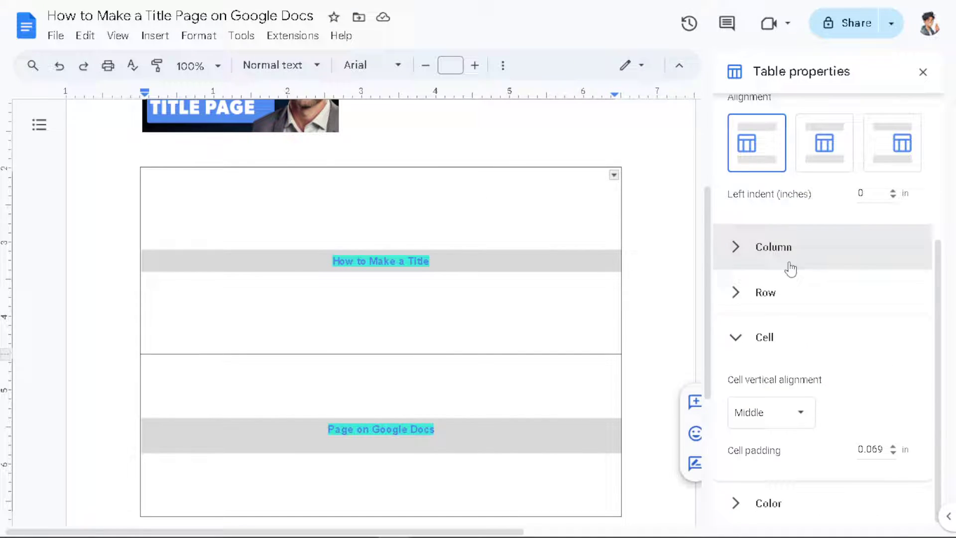
pyautogui.click(759, 504)
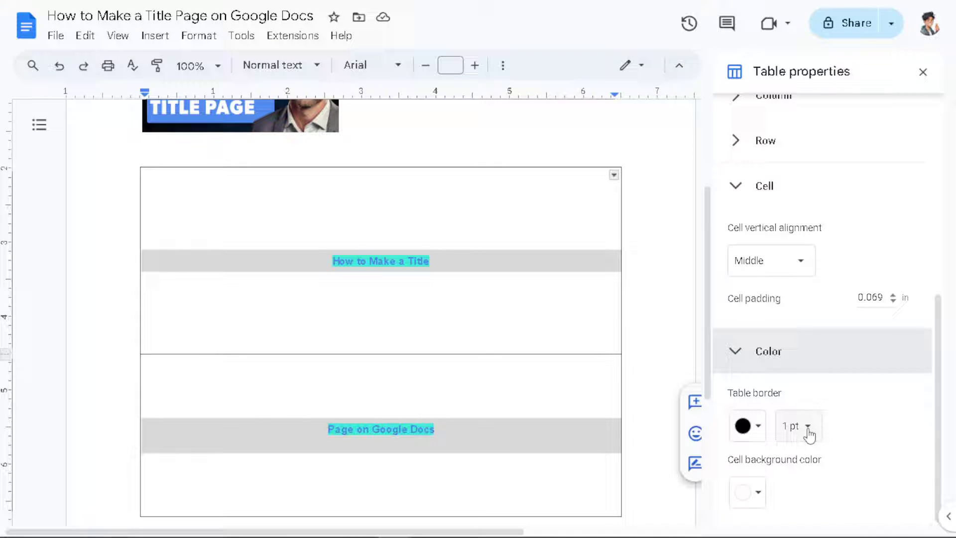
pyautogui.click(759, 429)
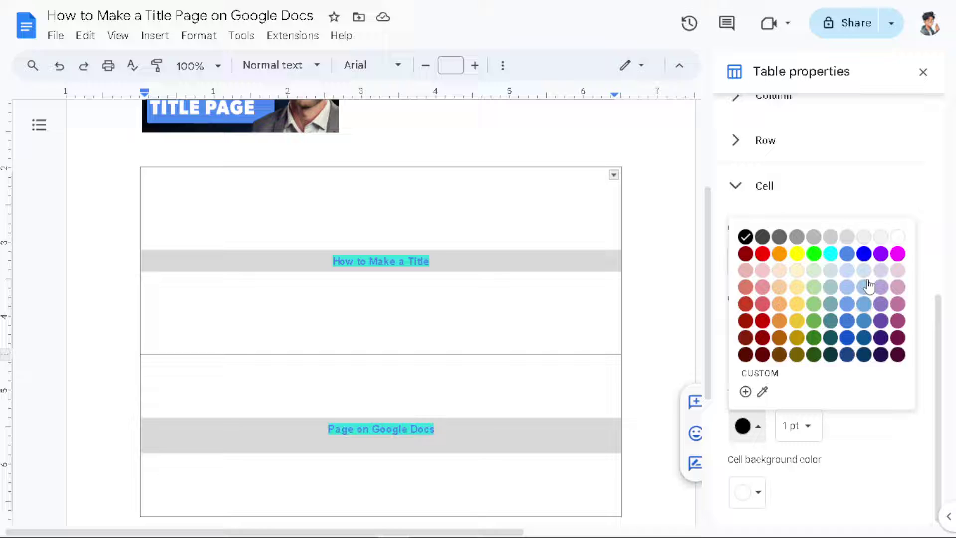
pyautogui.click(897, 237)
pyautogui.click(811, 427)
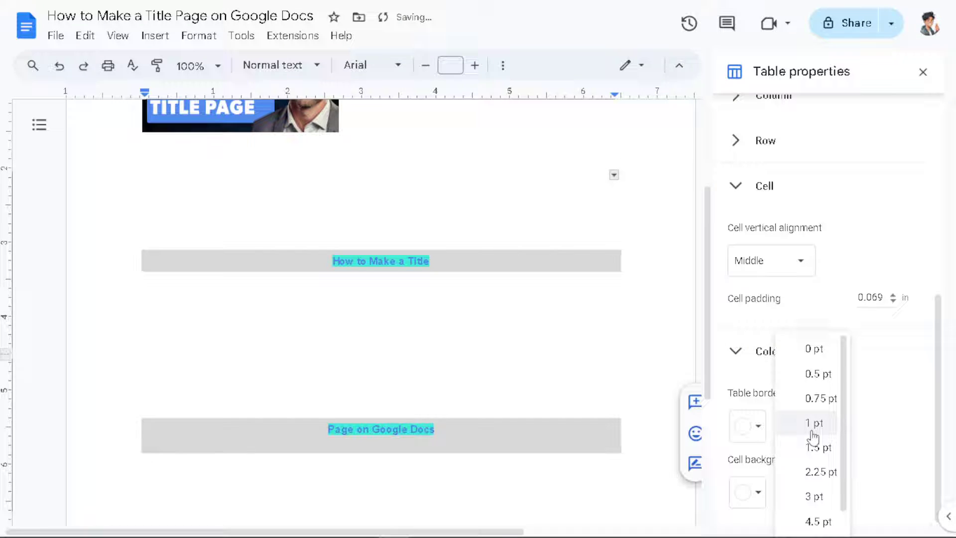
pyautogui.click(814, 348)
pyautogui.click(480, 314)
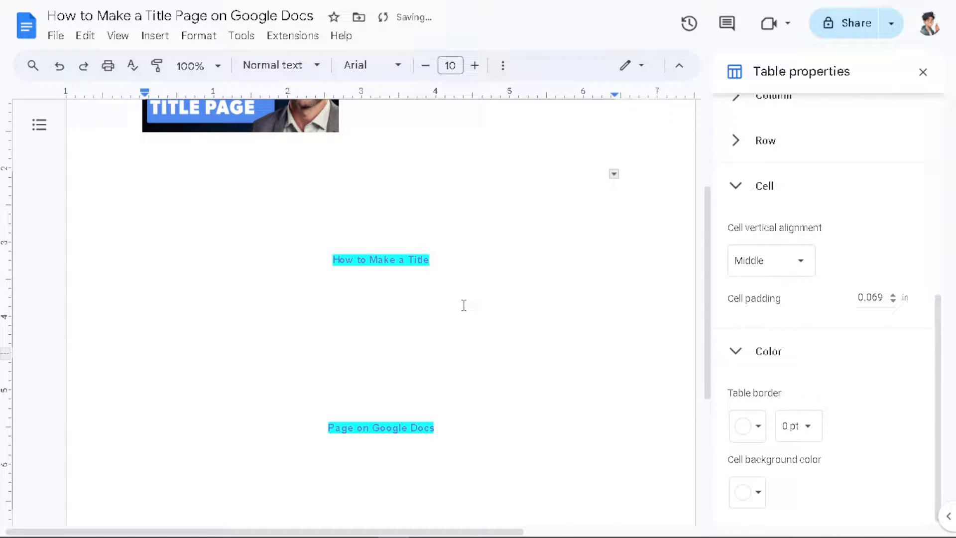
pyautogui.tripleClick(324, 258)
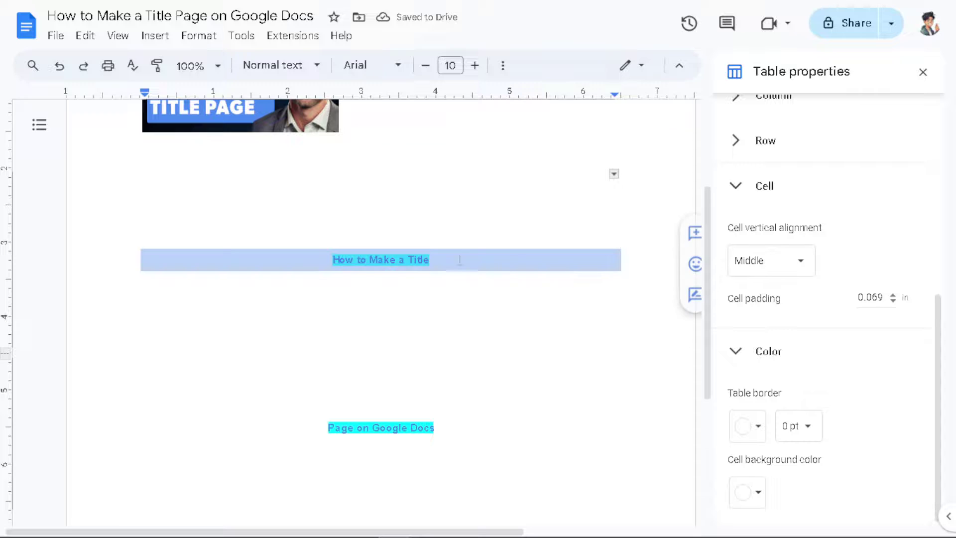
pyautogui.tripleClick(338, 423)
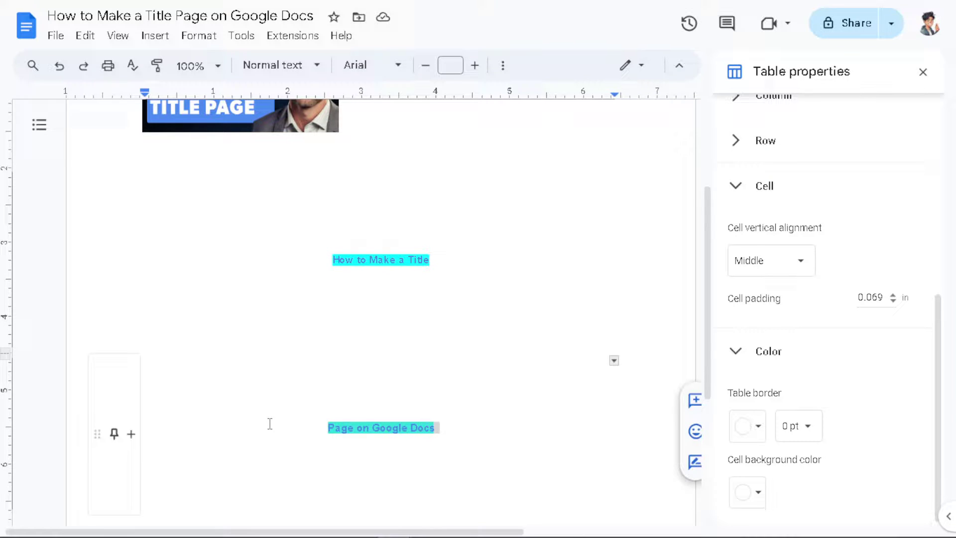
pyautogui.scroll(3, 320, 387)
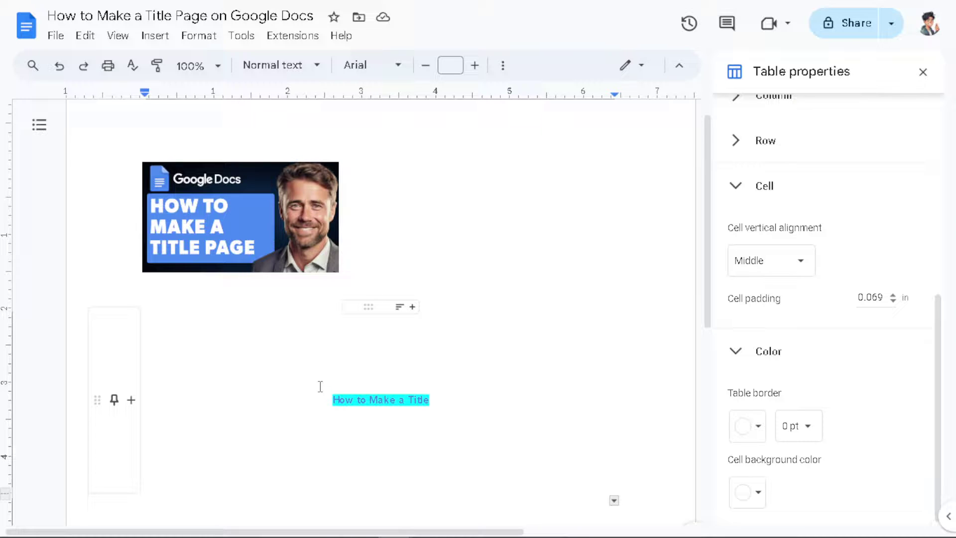
pyautogui.scroll(-3, 321, 386)
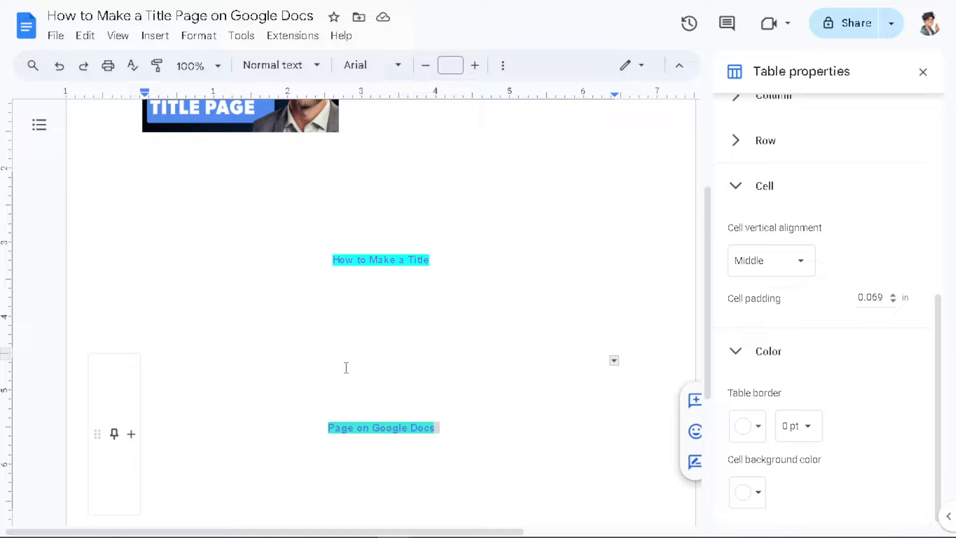
pyautogui.click(373, 351)
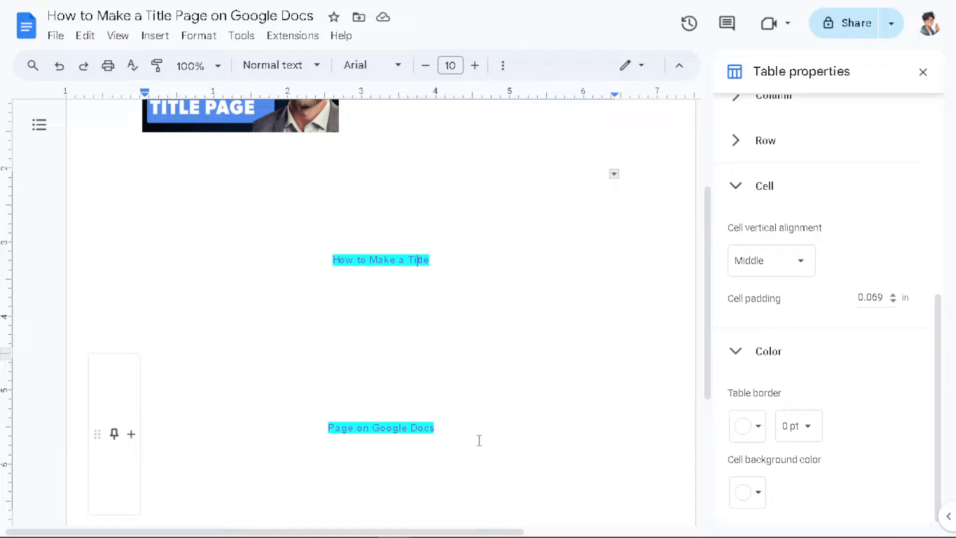
pyautogui.click(465, 448)
pyautogui.write('hjhjh hjh')
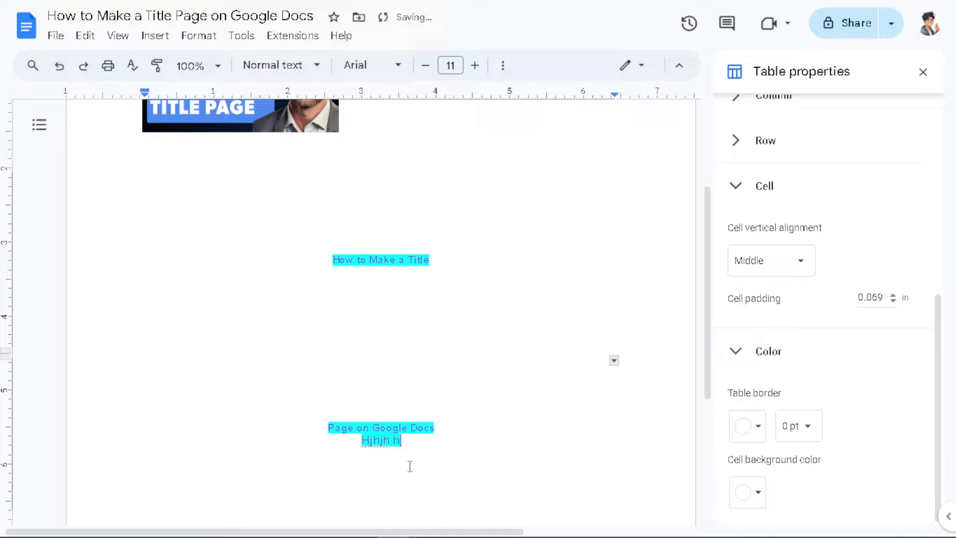
pyautogui.press('BackSpace')
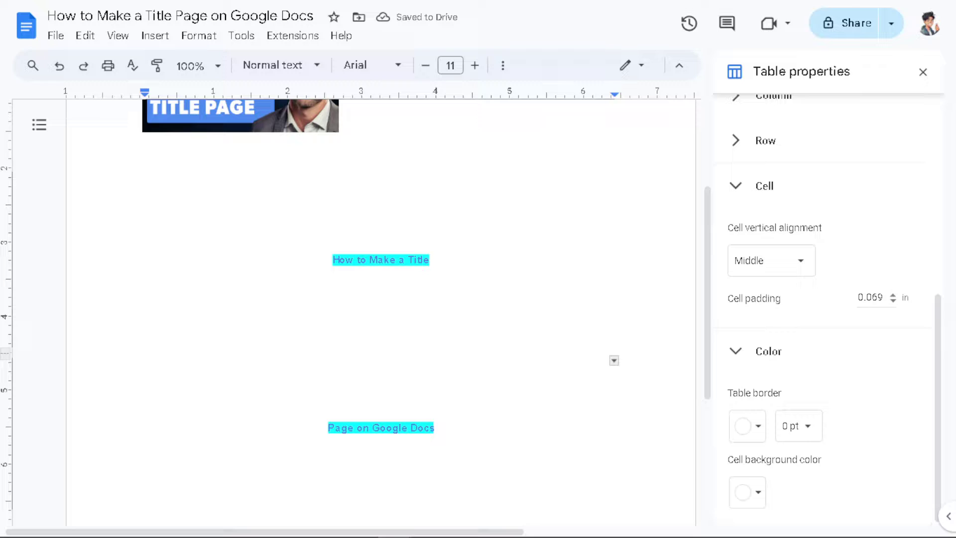
pyautogui.moveTo(275, 411)
pyautogui.moveTo(330, 267); pyautogui.dragTo(437, 273)
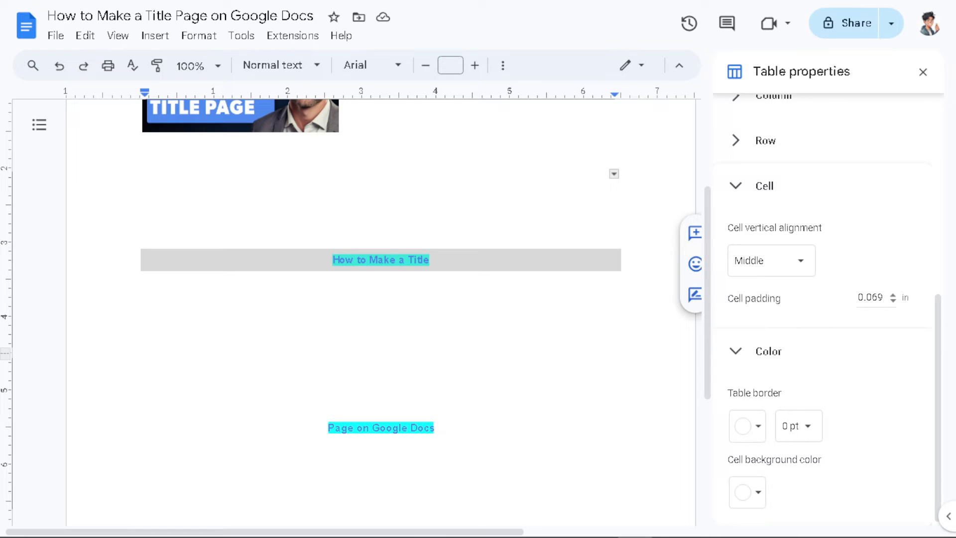
pyautogui.scroll(3, 298, 425)
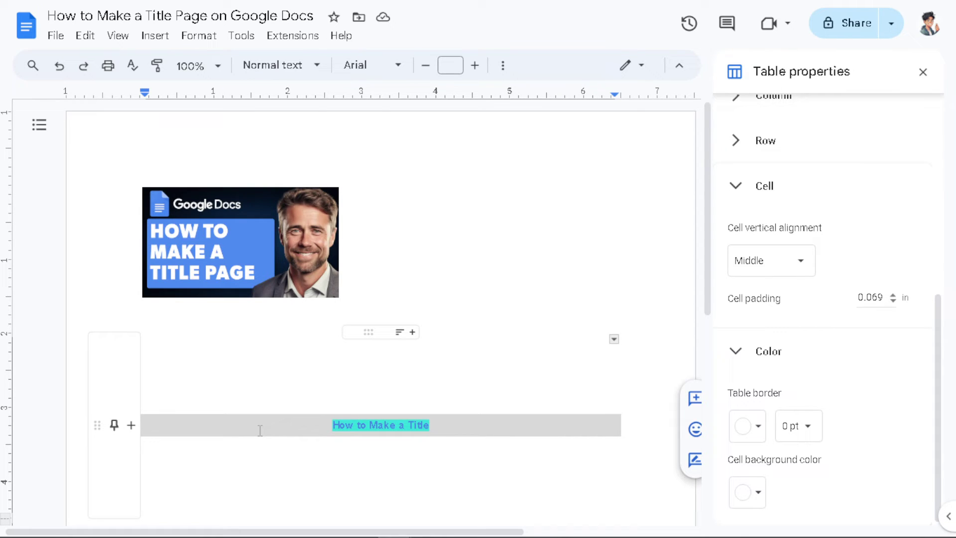
pyautogui.scroll(-1, 260, 430)
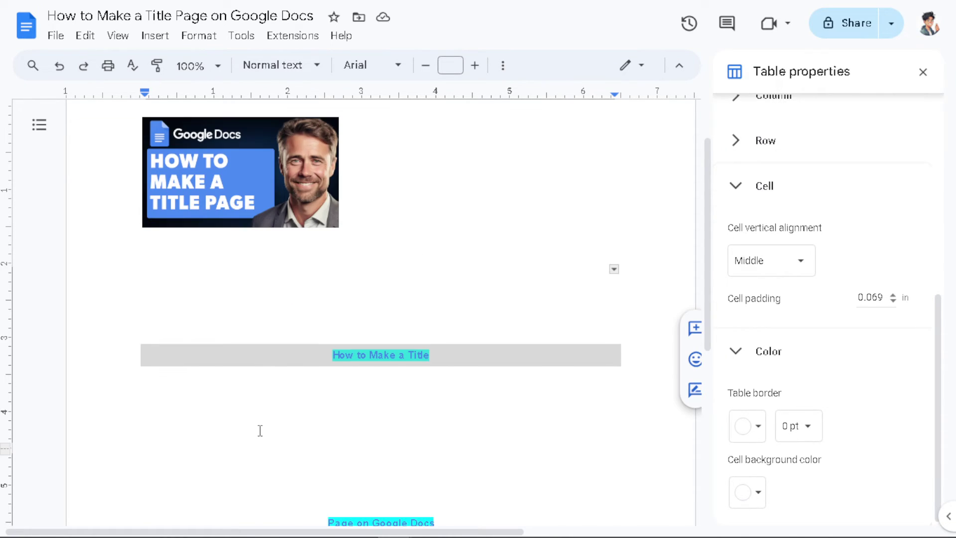